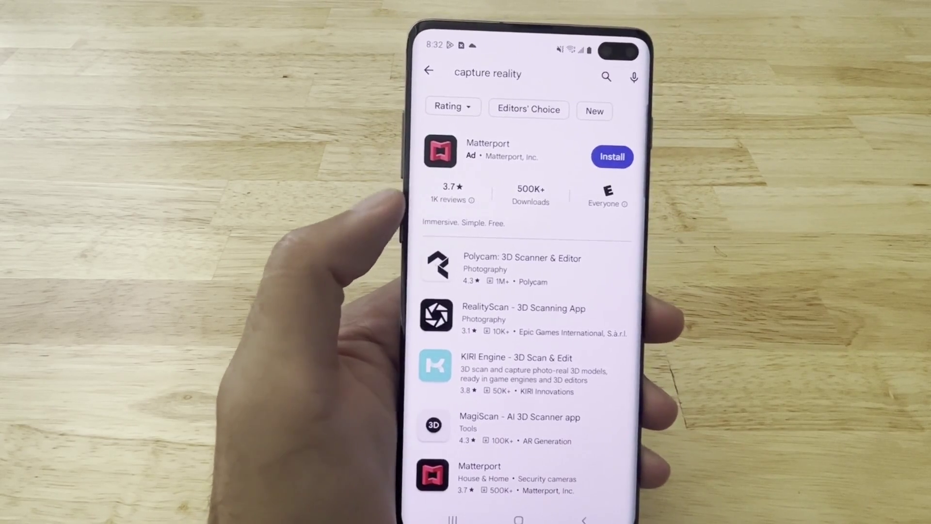
Open the RealityScan - 3D Scanning App listing from the "capture reality" search results and install the app
scroll(442, 262, "down", 1)
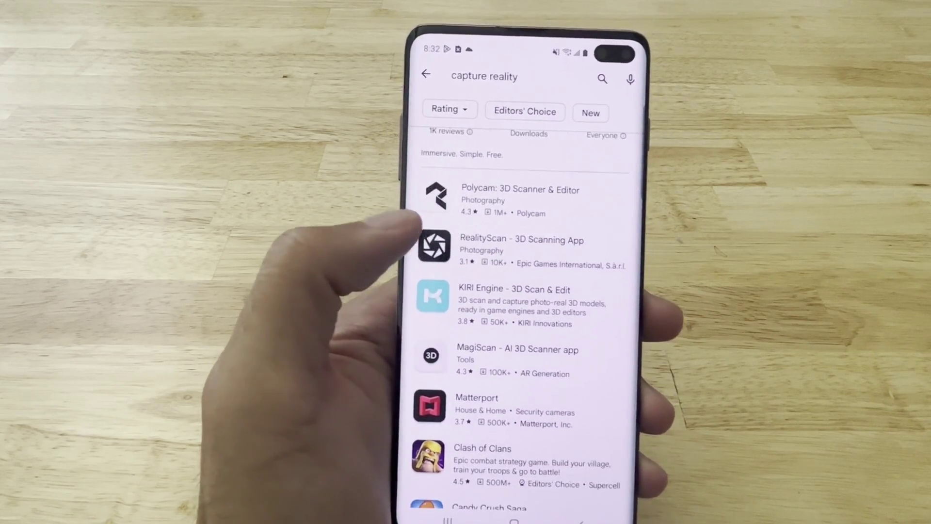
left_click(437, 272)
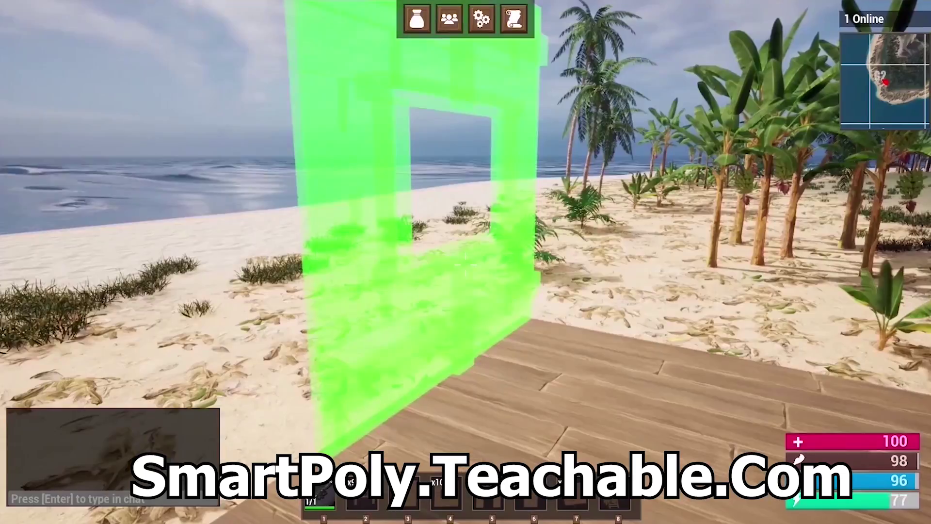
scroll(466, 262, "down", 1)
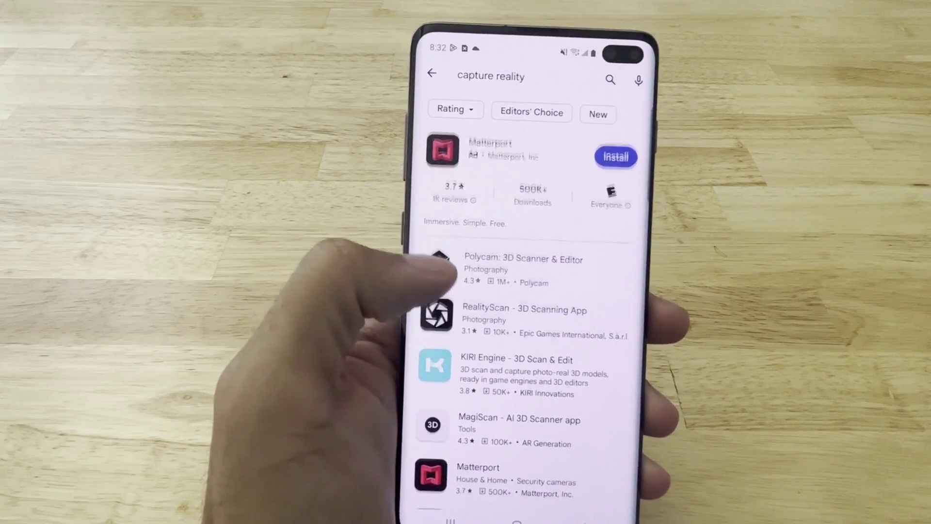
scroll(524, 340, "down", 2)
left_click(485, 250)
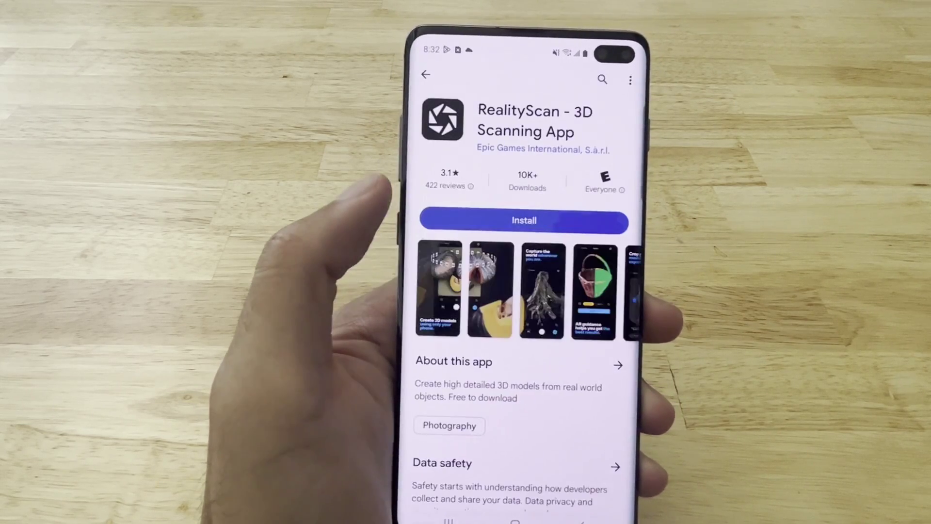
left_click(451, 221)
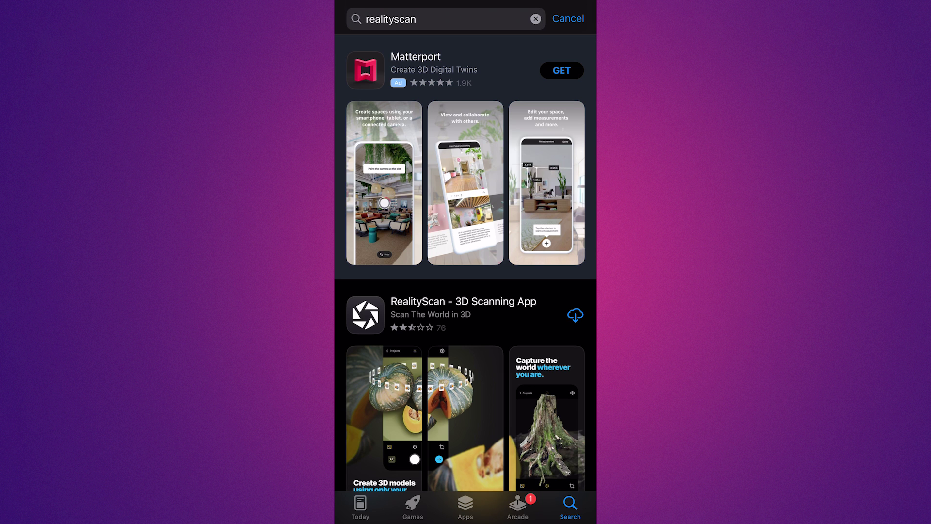
Open the RealityScan - 3D Scanning App listing from the "realityscan" results and look over its details and preview images
scroll(466, 262, "down", 3)
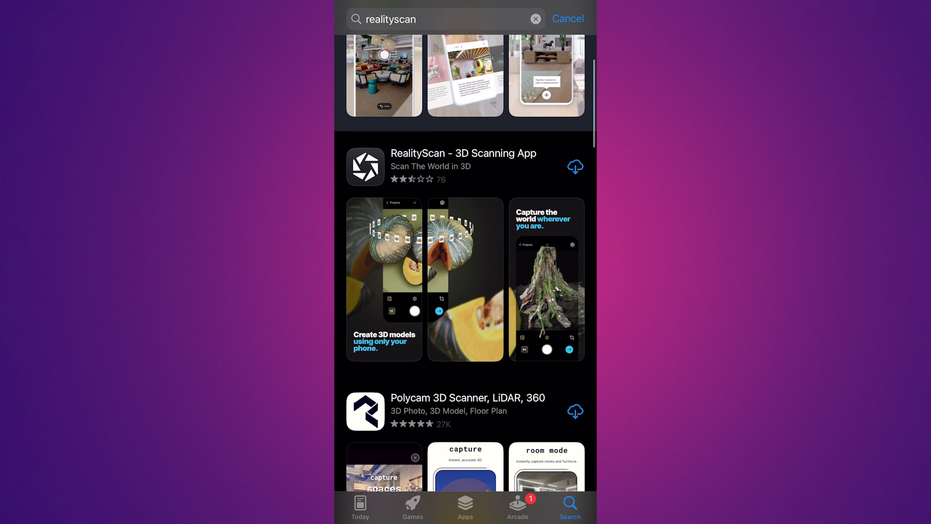
left_click(463, 165)
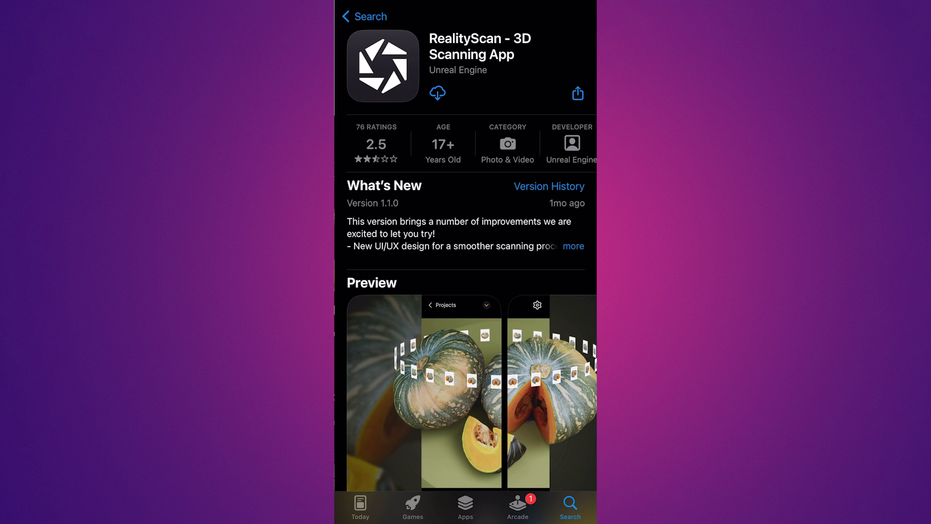
scroll(466, 262, "down", 3)
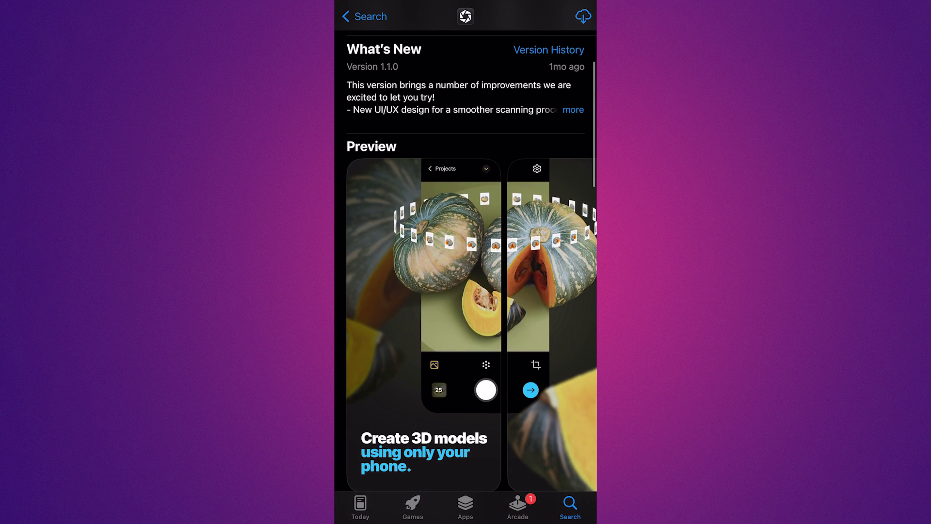
scroll(466, 262, "up", 3)
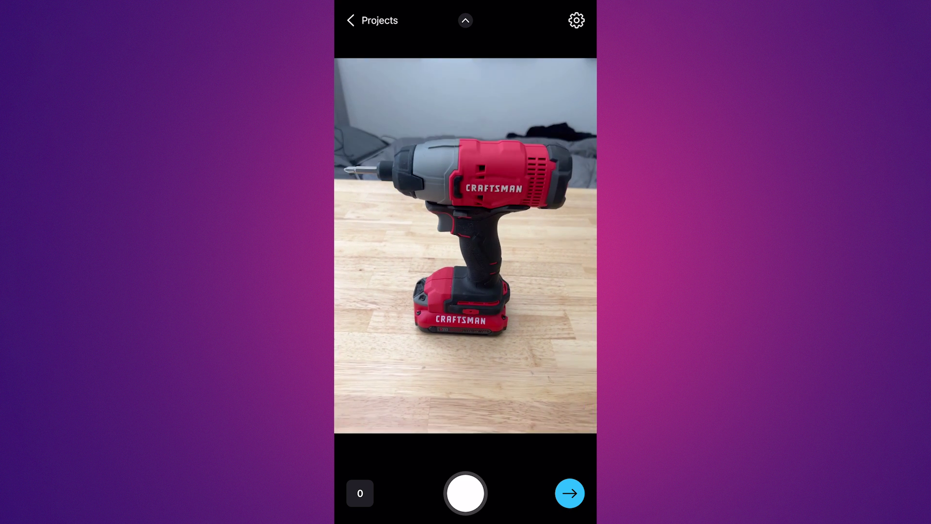
Capture about 47 overlapping photos of the Craftsman drill, moving all the way around it at different heights
left_click(466, 494)
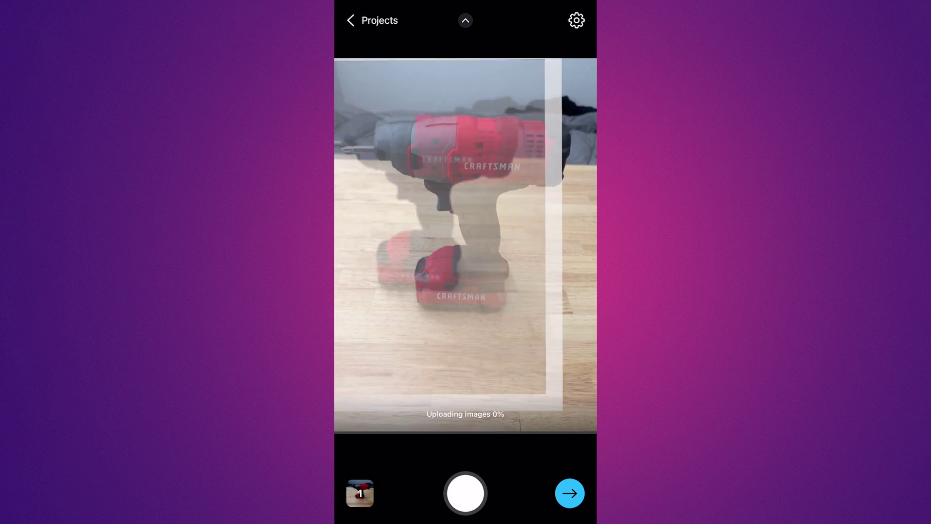
left_click(466, 494)
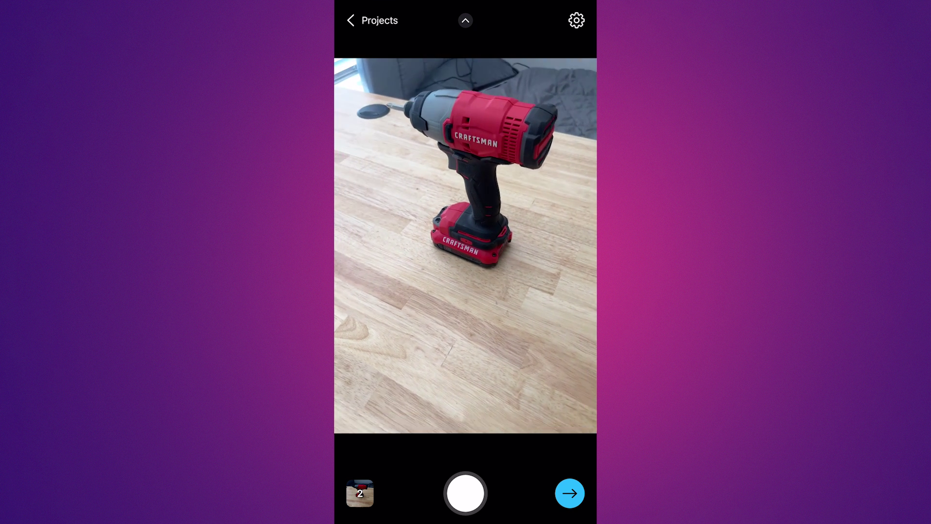
left_click(465, 494)
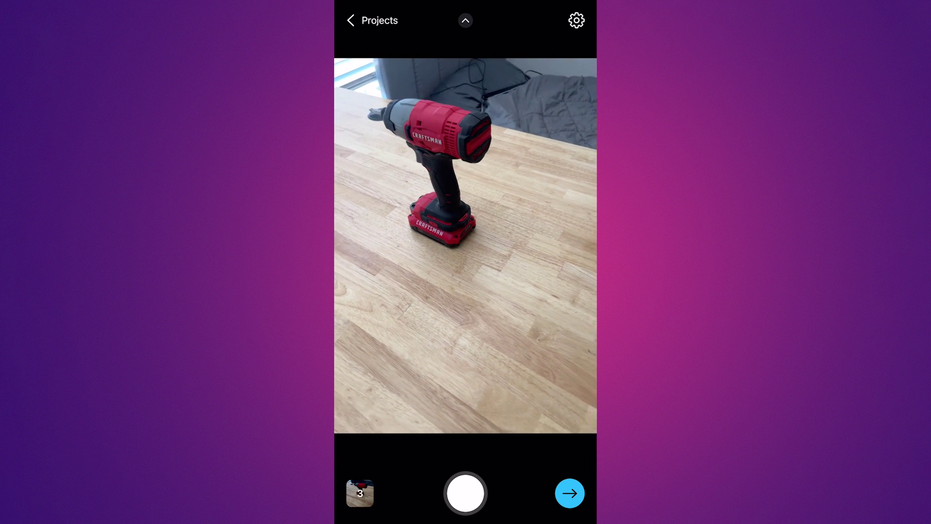
left_click(466, 493)
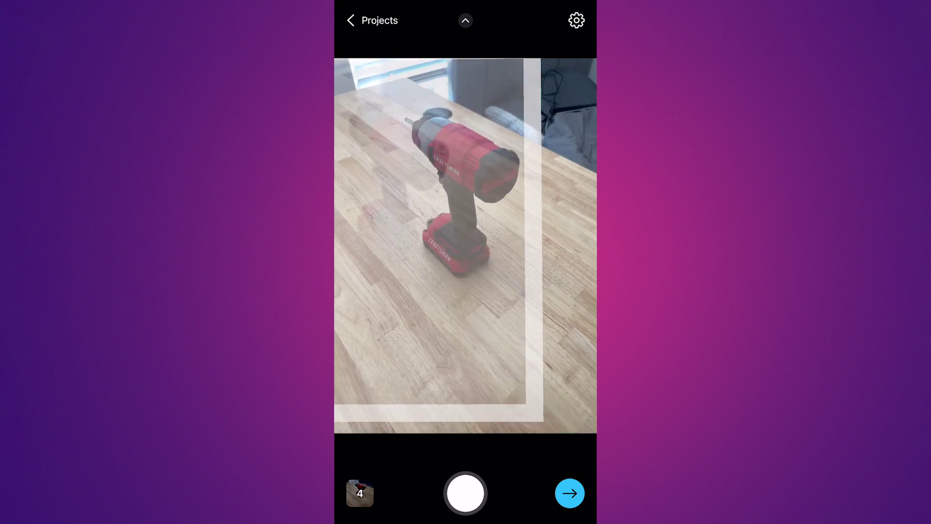
left_click(466, 494)
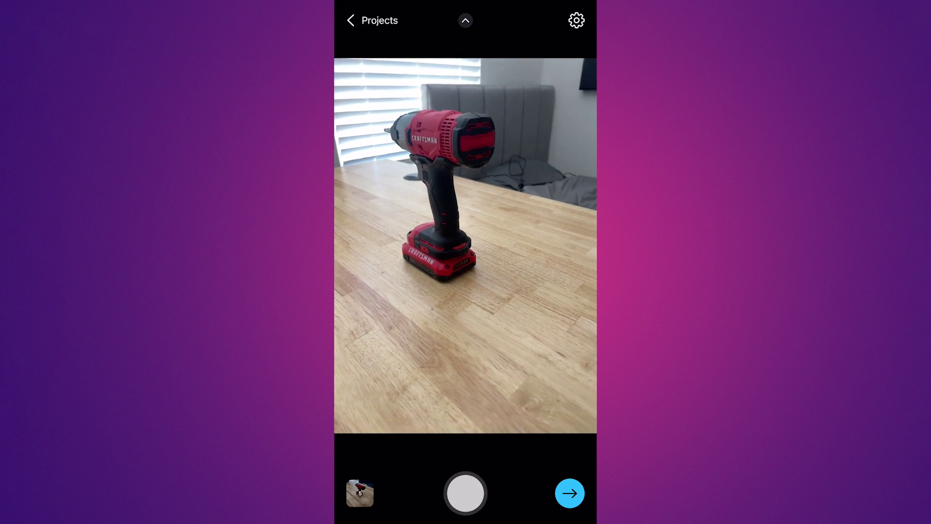
left_click(465, 494)
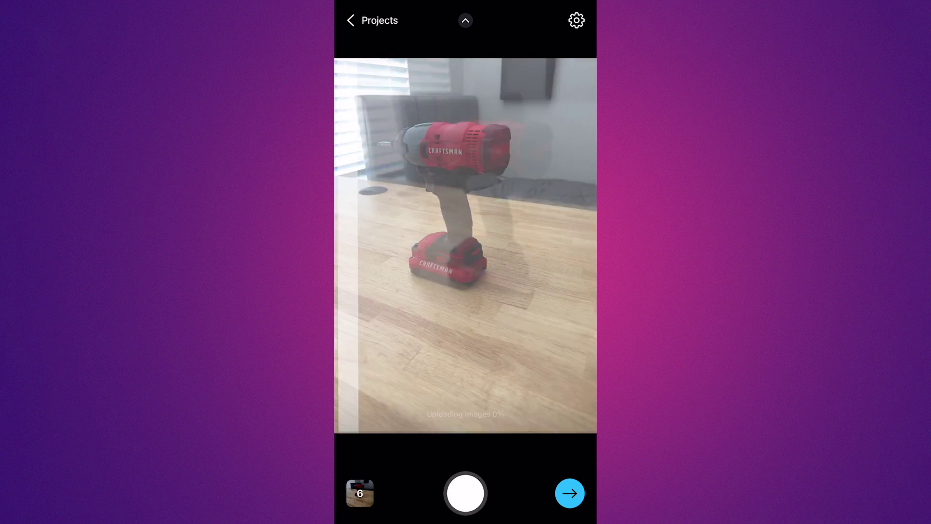
left_click(466, 493)
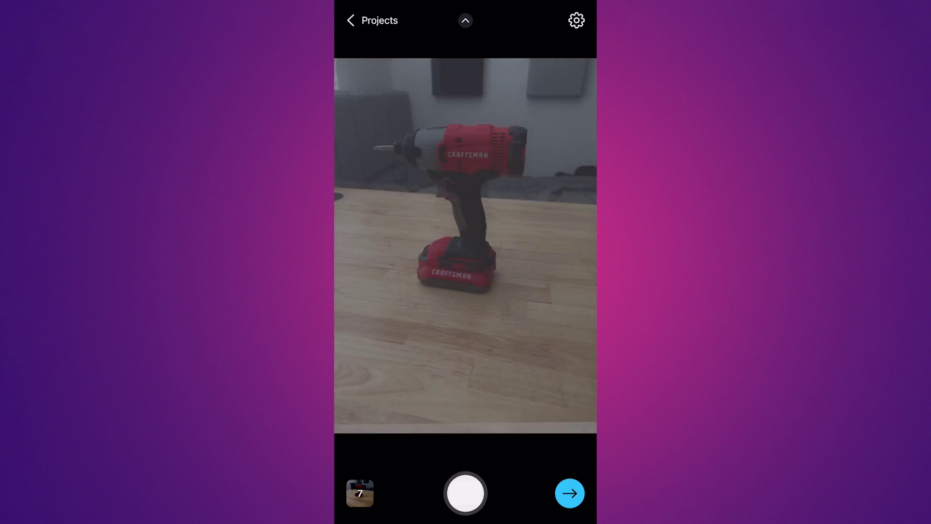
left_click(466, 493)
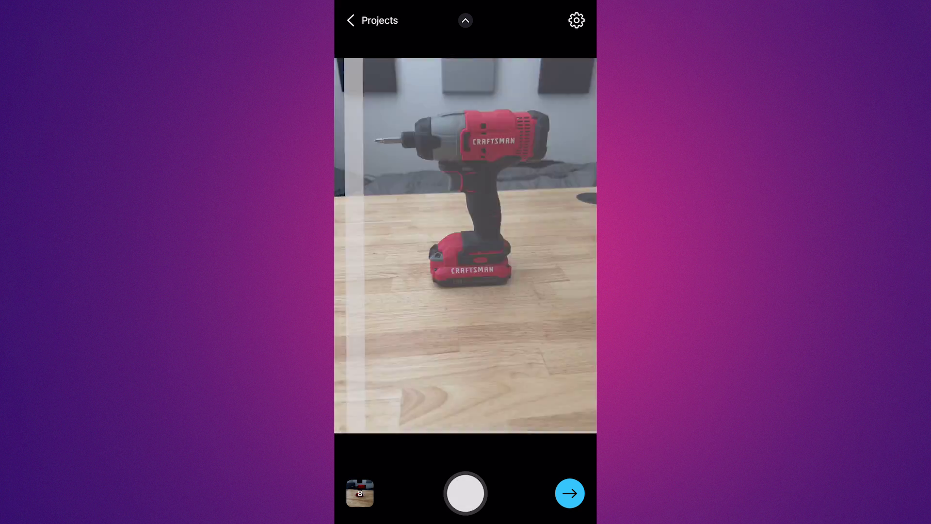
left_click(466, 493)
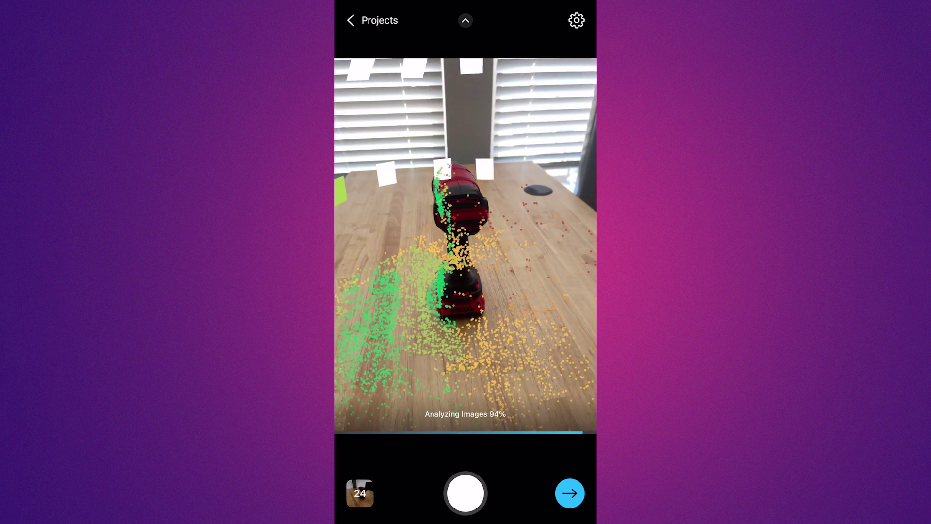
left_click(466, 493)
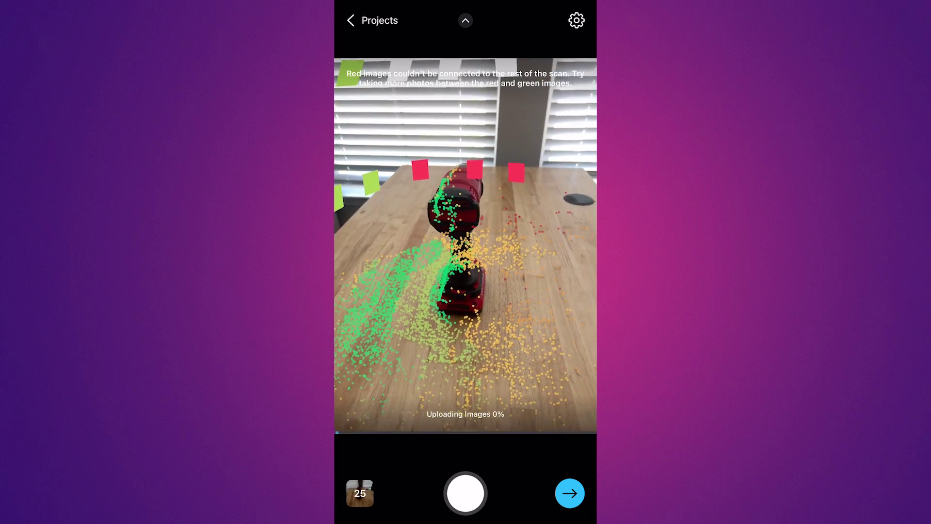
left_click(466, 494)
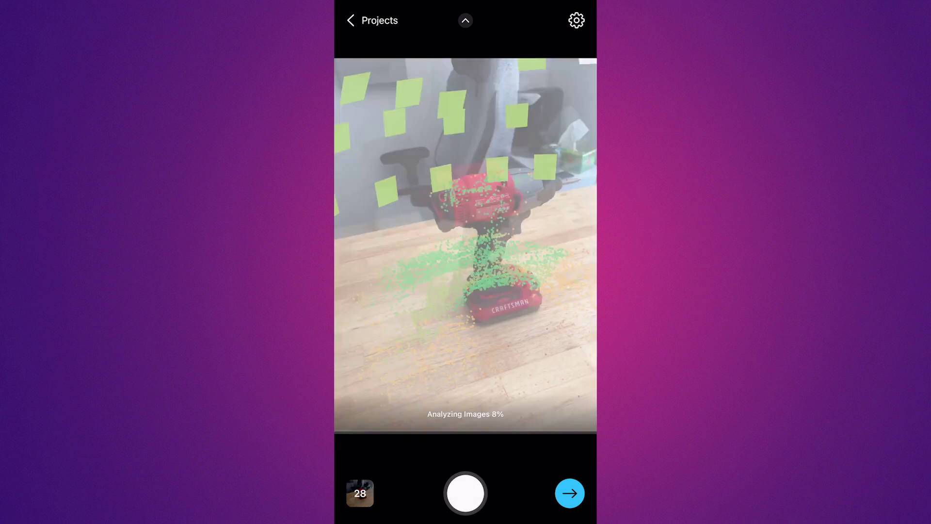
left_click(465, 494)
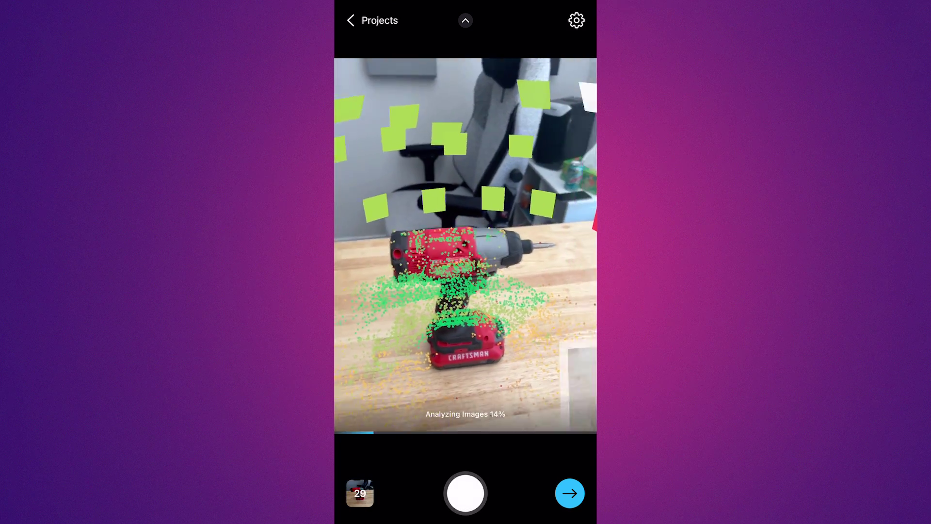
left_click(465, 494)
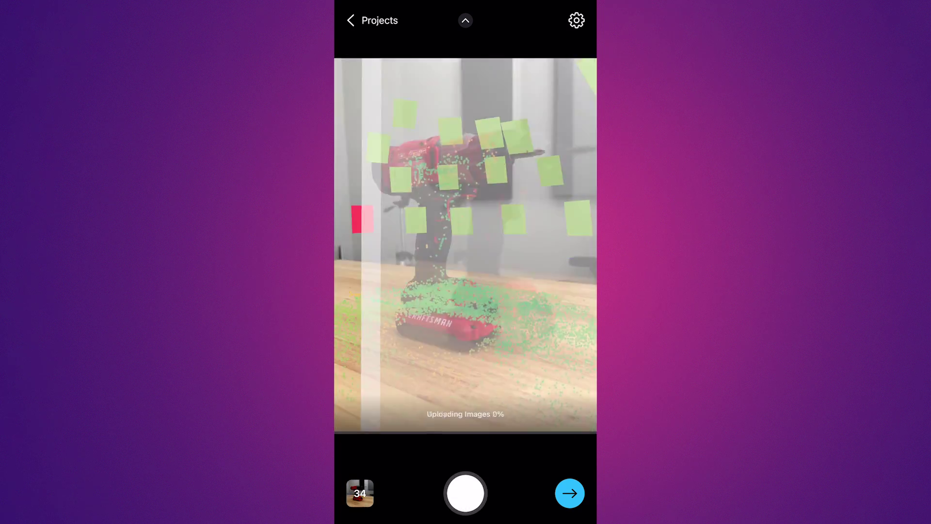
left_click(465, 494)
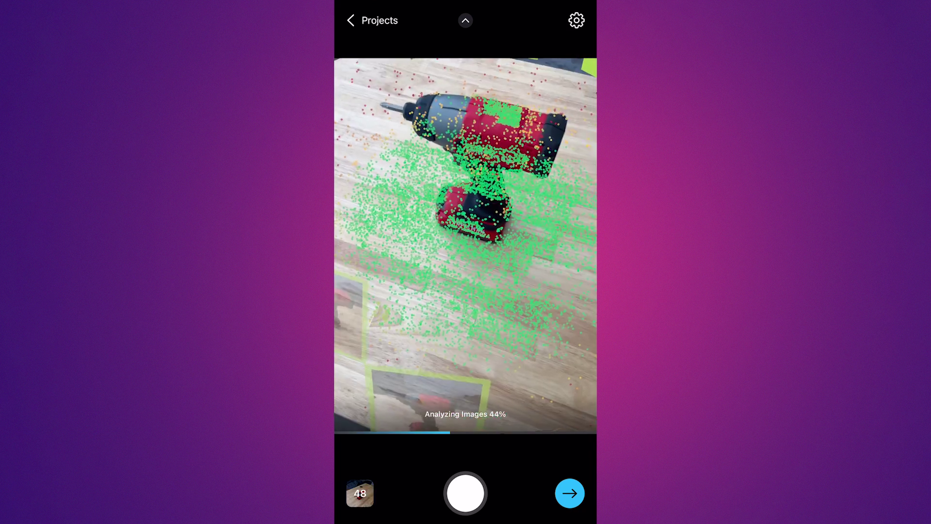
Go to the scan review and crop the capture area to a smaller box around the drill's point cloud
left_click(570, 494)
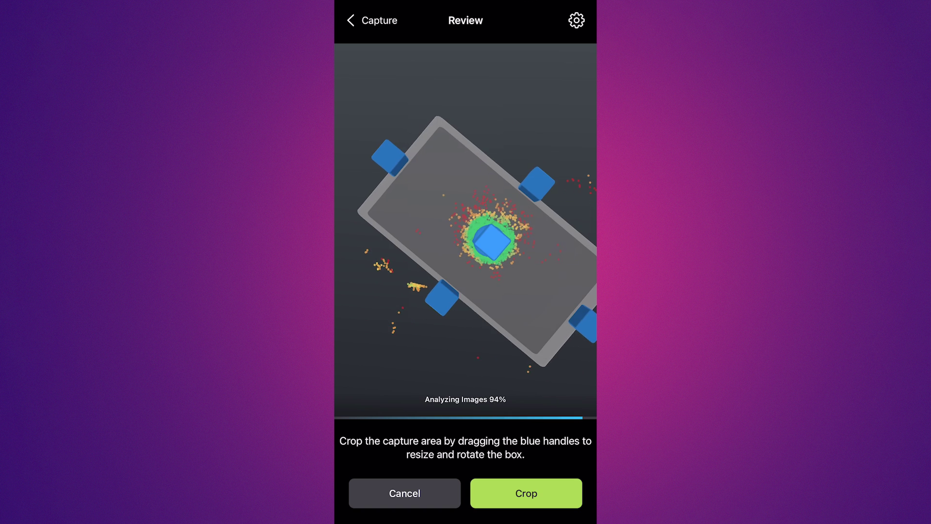
left_click_drag(427, 339, 485, 339)
left_click_drag(365, 218, 412, 226)
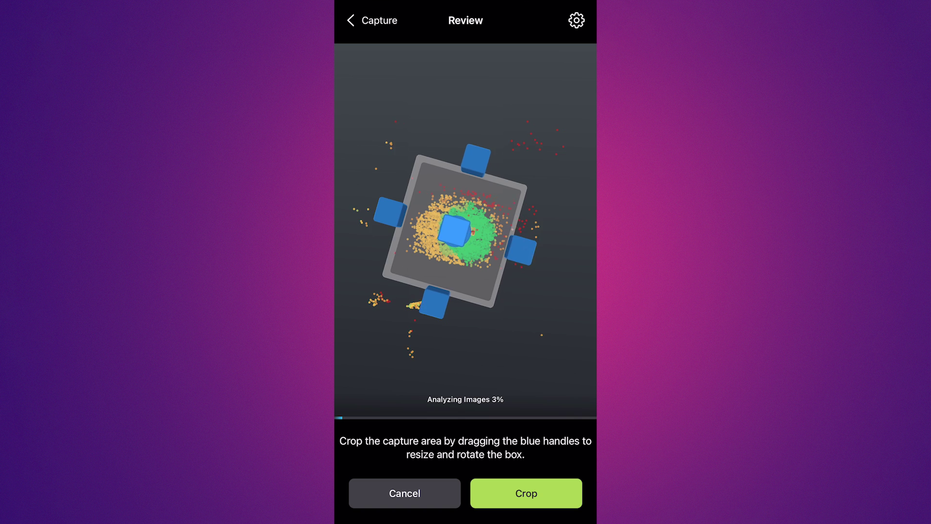
left_click_drag(475, 335, 446, 364)
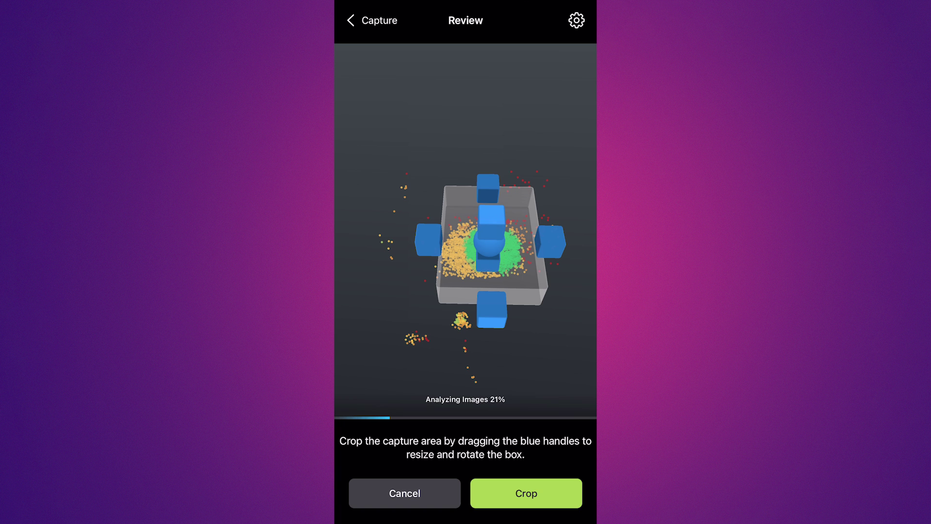
left_click(527, 493)
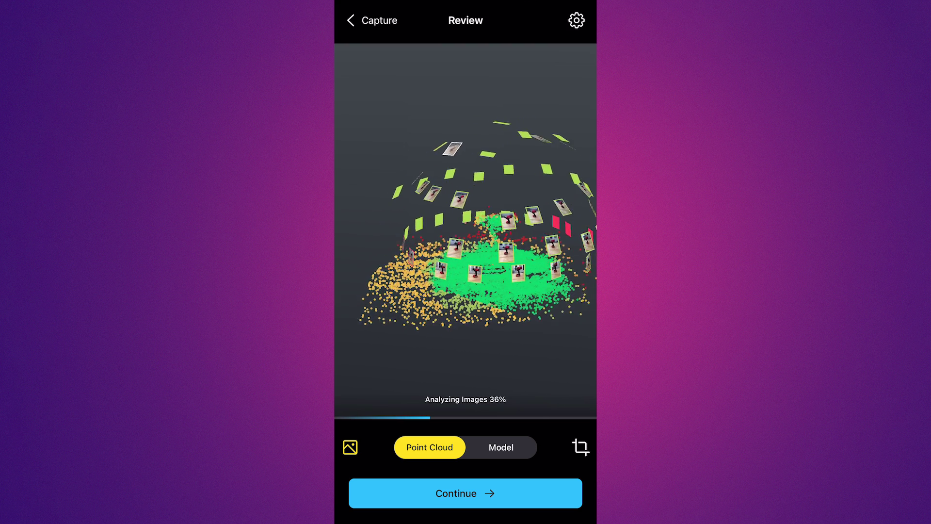
Title the project "Drill Iphone 14", describe it as "test drill scan iphone 14", and submit it for processing and export to Sketchfab
left_click(466, 493)
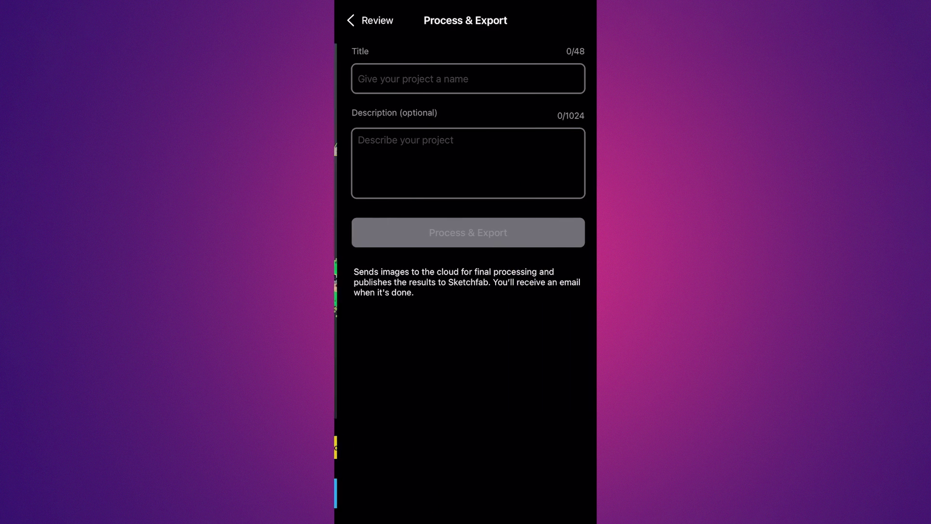
type("D")
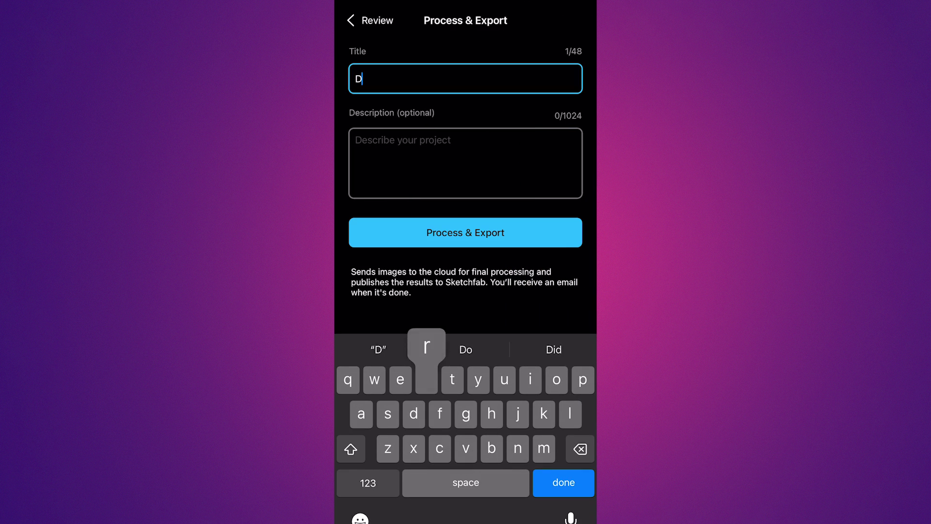
type("rill Iphone")
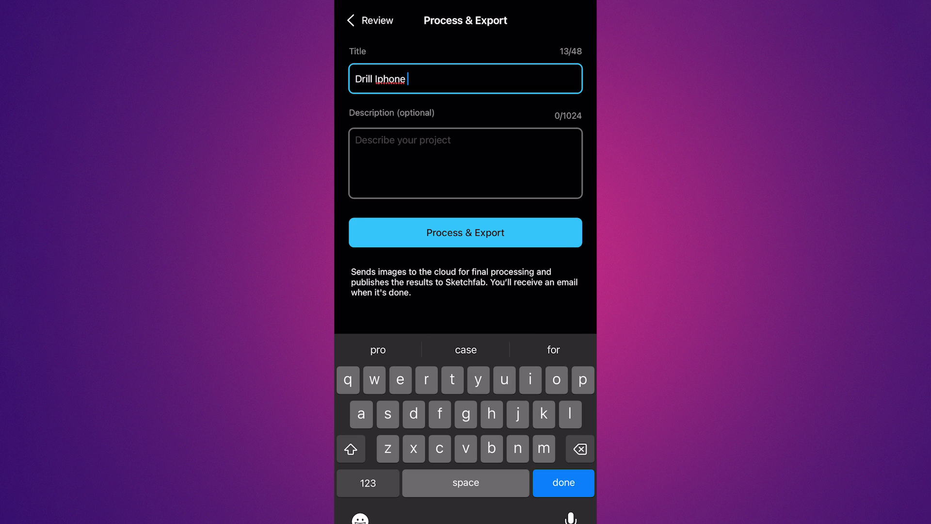
left_click(368, 484)
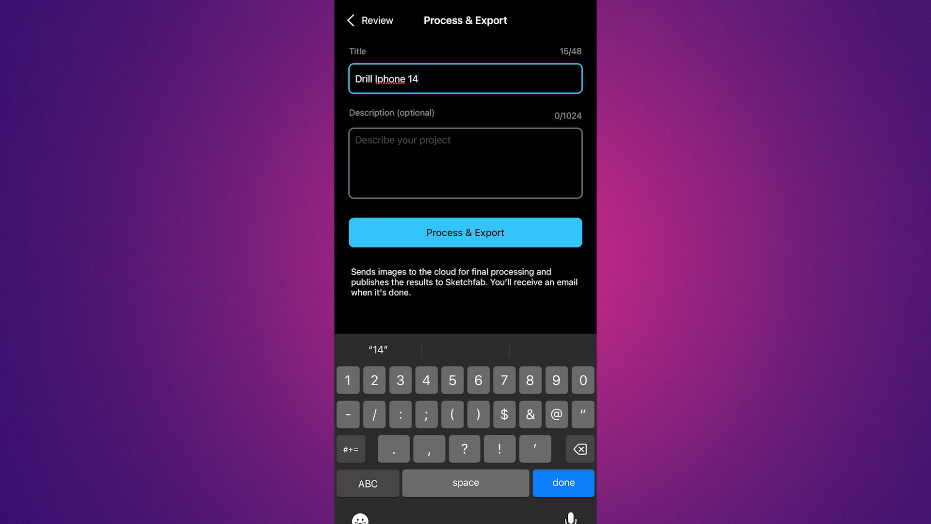
left_click(465, 163)
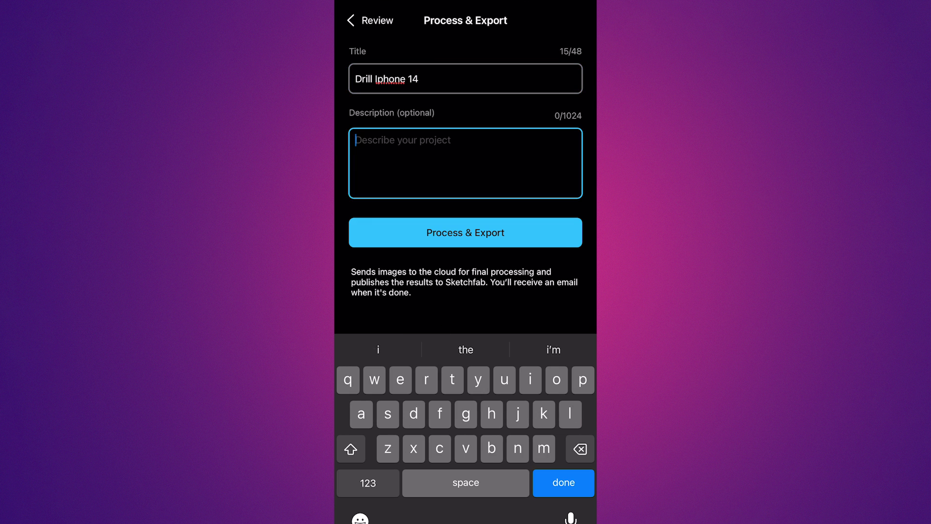
type("test drill scan iphone 14")
left_click(465, 233)
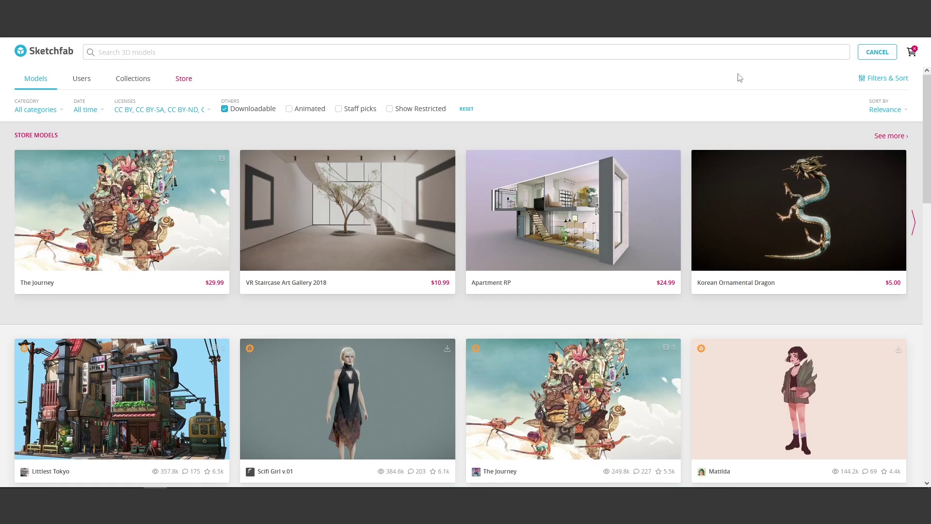
Browse the gallery of 3D models on the Sketchfab website
scroll(784, 159, "down", 8)
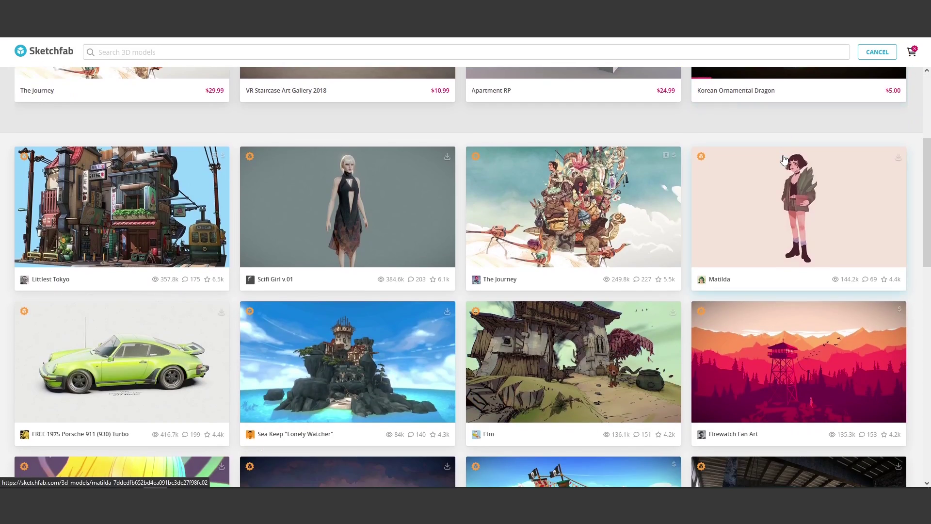
scroll(785, 159, "down", 7)
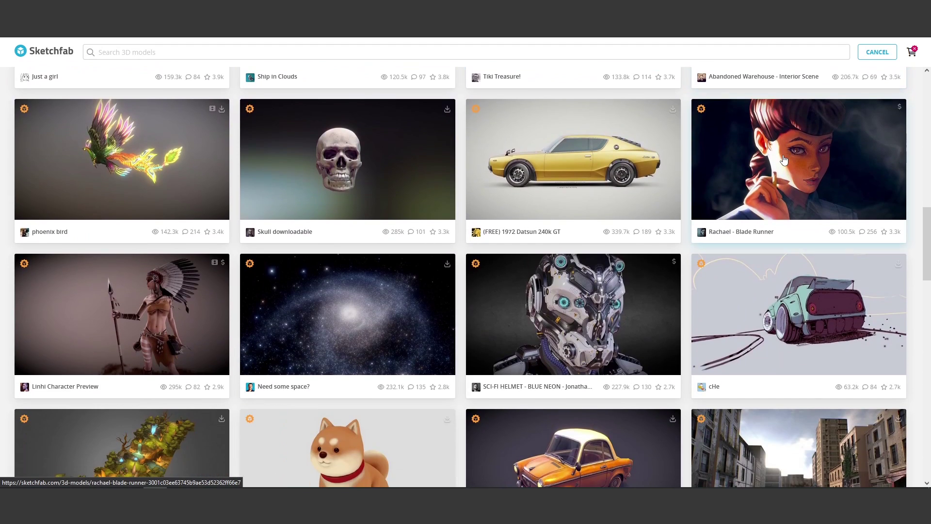
Browse more of the Sketchfab gallery and compare the tree stump model's normal map with its final render
scroll(784, 159, "down", 5)
scroll(785, 159, "down", 5)
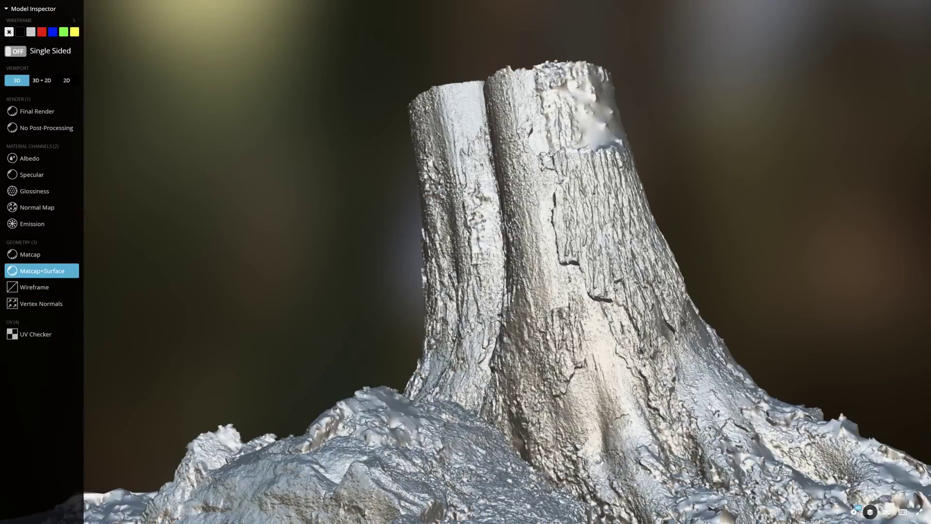
left_click(42, 208)
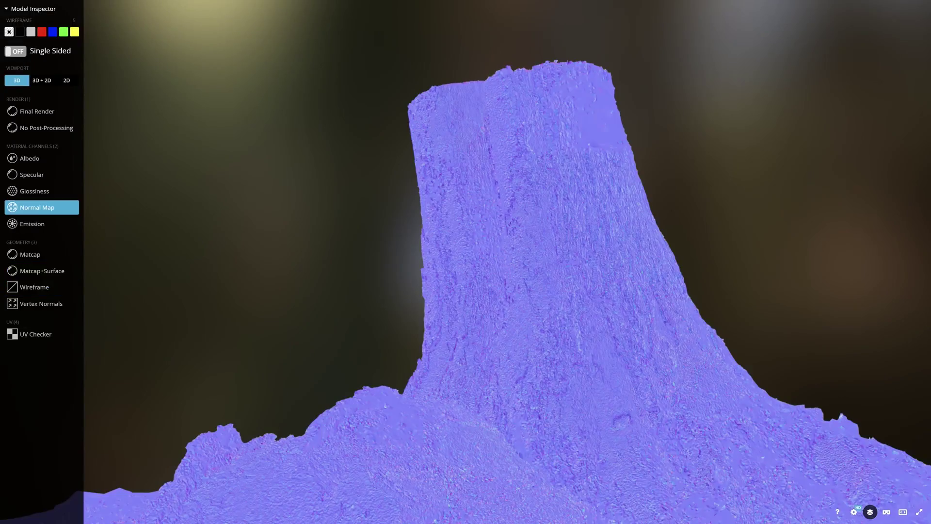
key("1")
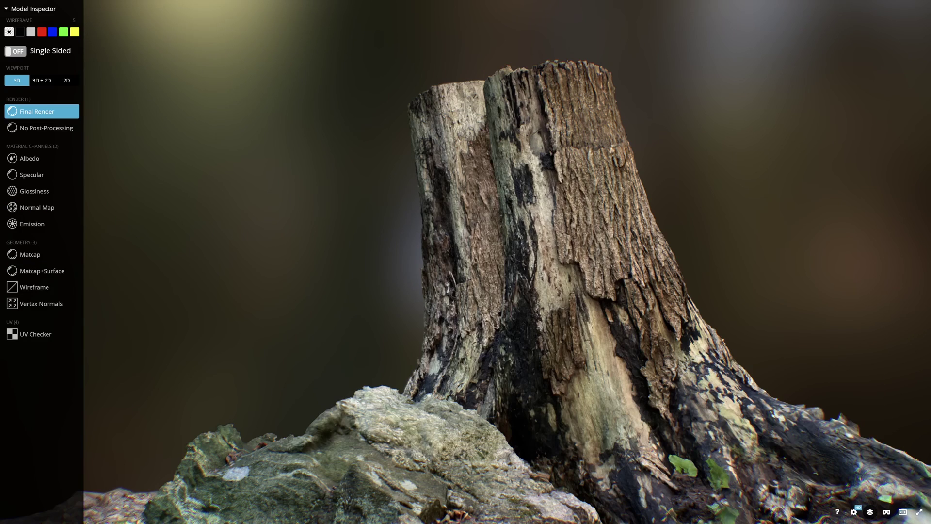
key("i")
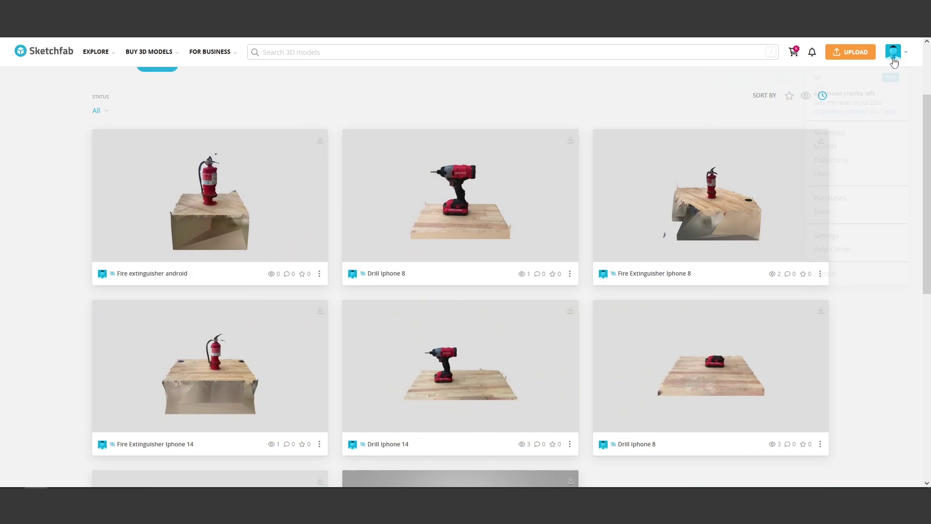
scroll(607, 145, "up", 3)
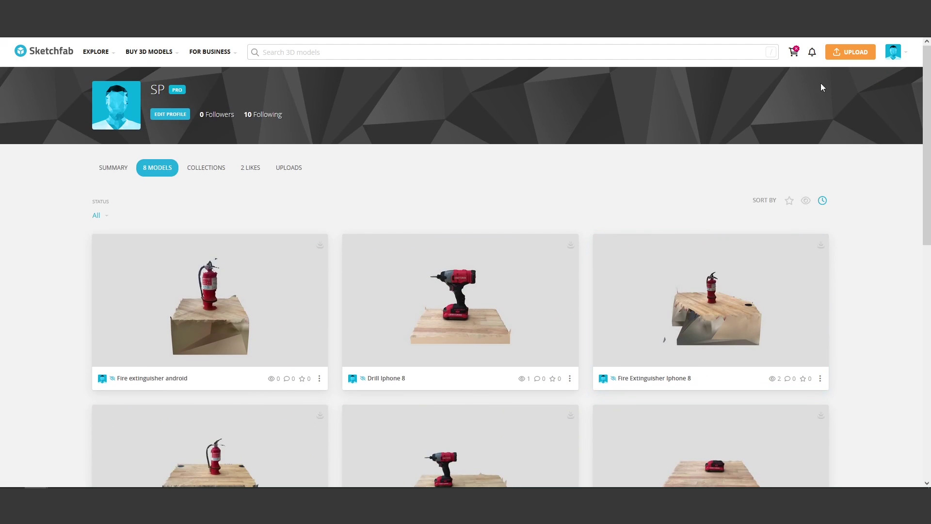
Go to the account's own models on Sketchfab, look through the uploaded scans, and open "Drill Iphone 14"
left_click(907, 52)
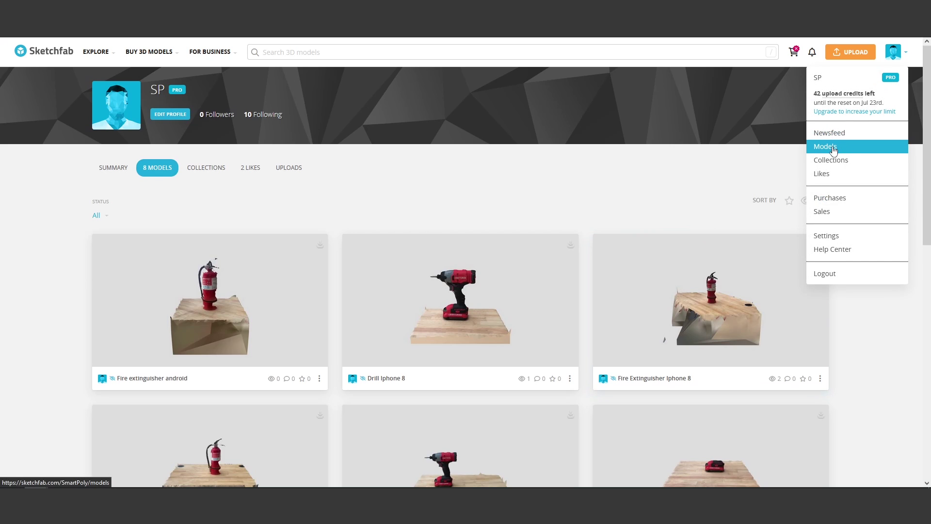
scroll(586, 174, "down", 1)
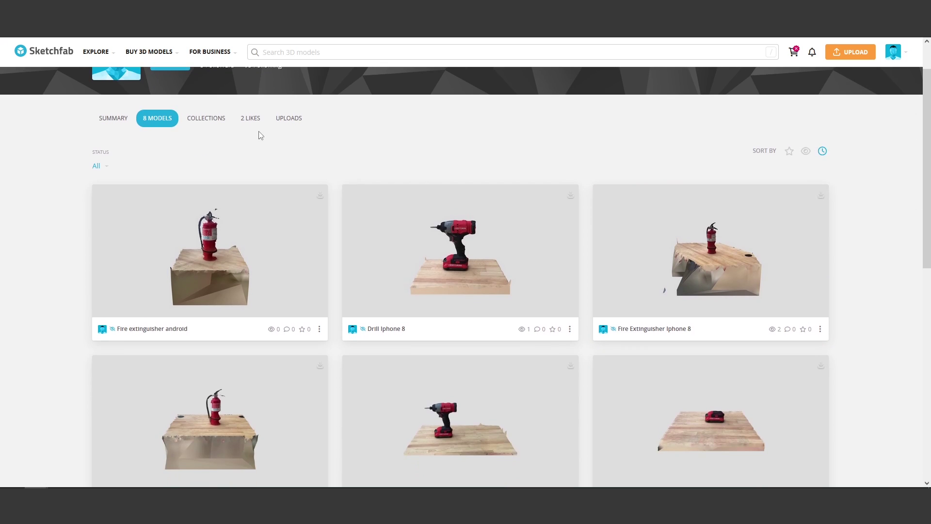
scroll(199, 156, "down", 2)
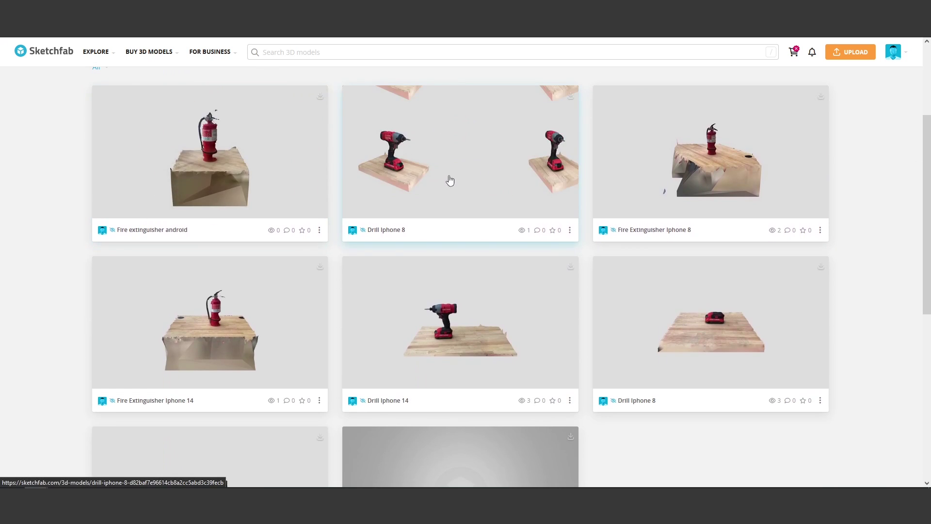
scroll(869, 235, "down", 1)
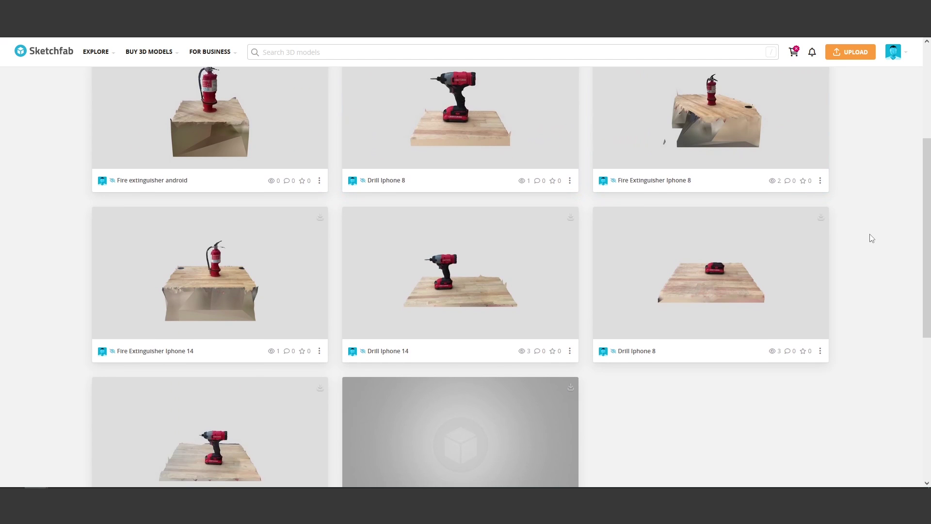
scroll(595, 339, "down", 2)
scroll(594, 340, "up", 5)
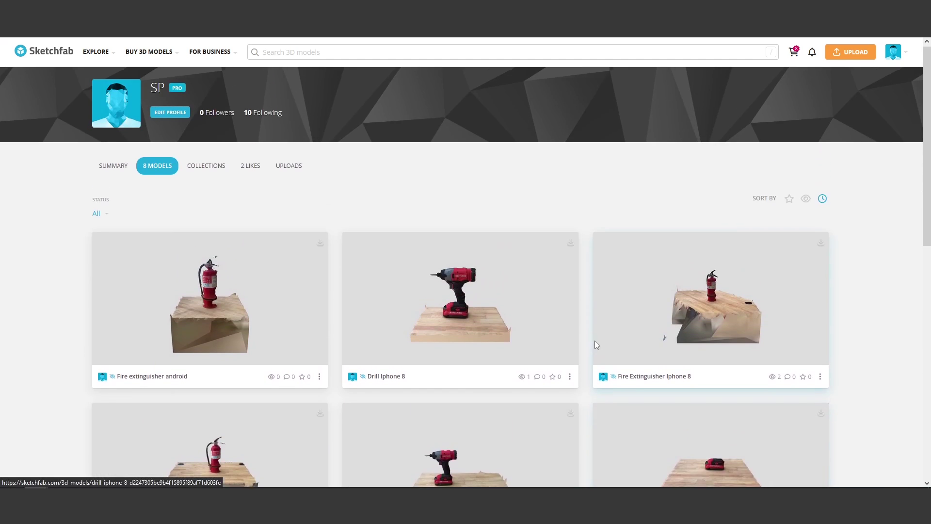
scroll(578, 344, "down", 3)
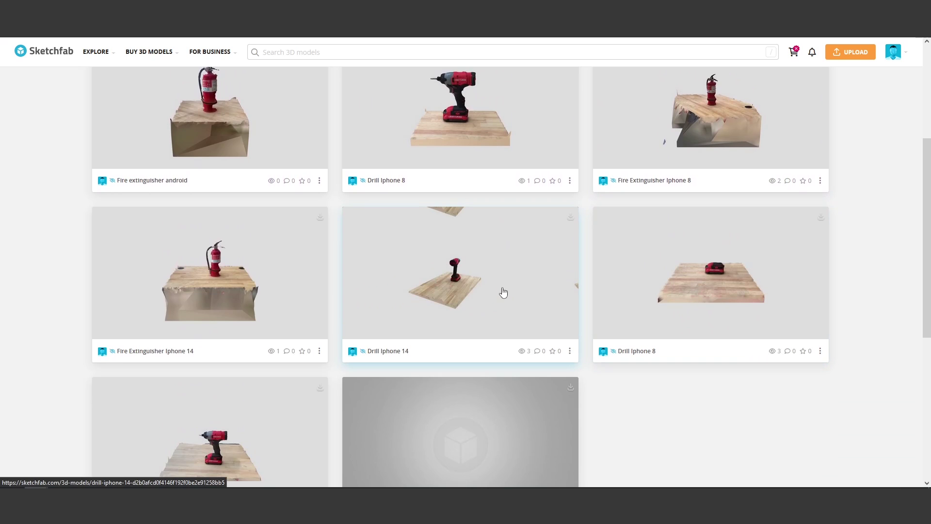
left_click(522, 280)
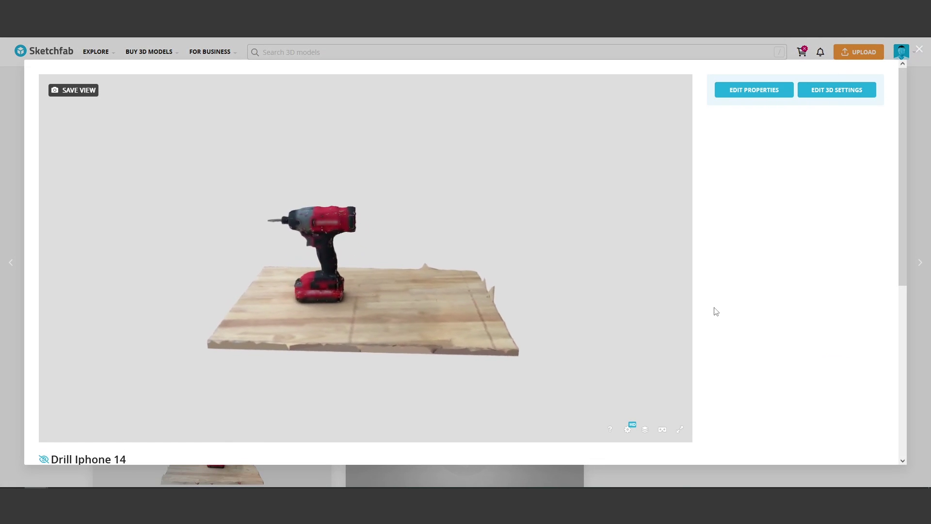
Inspect the Drill Iphone 14 scan up close in the 3D viewer
scroll(728, 309, "down", 4)
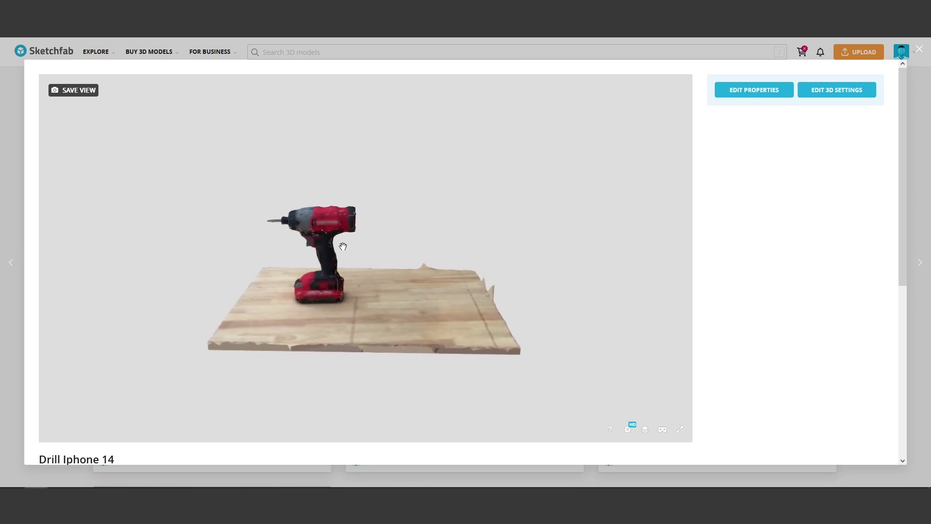
scroll(361, 223, "up", 5)
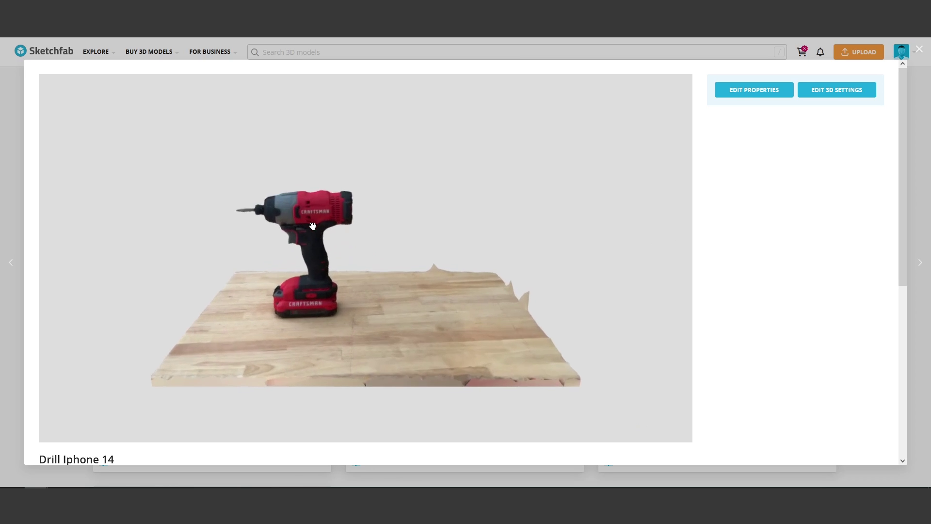
right_click_drag(361, 224, 420, 233)
left_click_drag(437, 229, 735, 258)
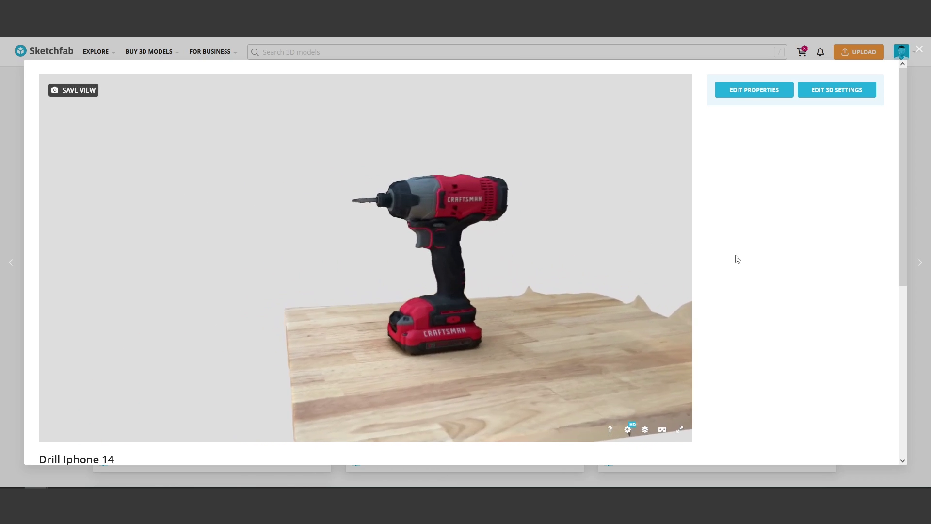
Download the Drill Iphone 14 model in its original fbx format and show the downloaded zip in its folder
scroll(761, 272, "down", 4)
scroll(273, 329, "down", 1)
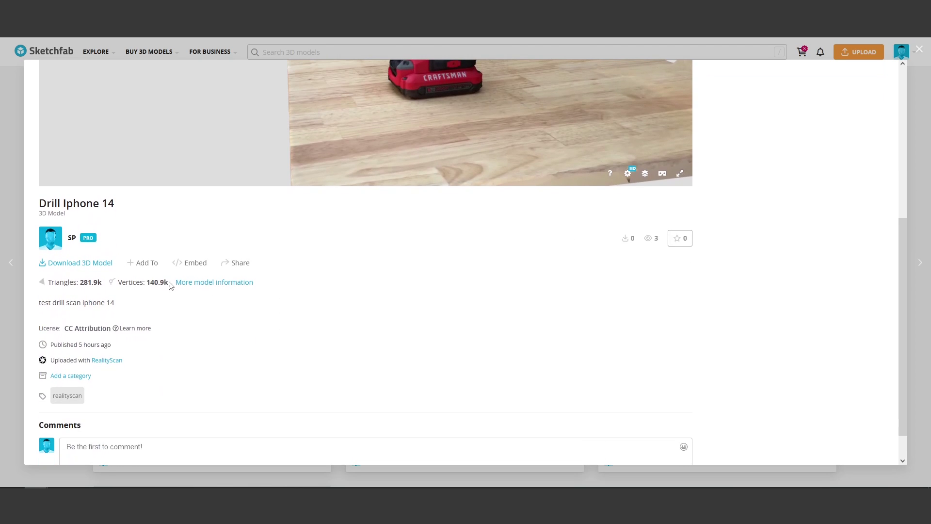
left_click(101, 265)
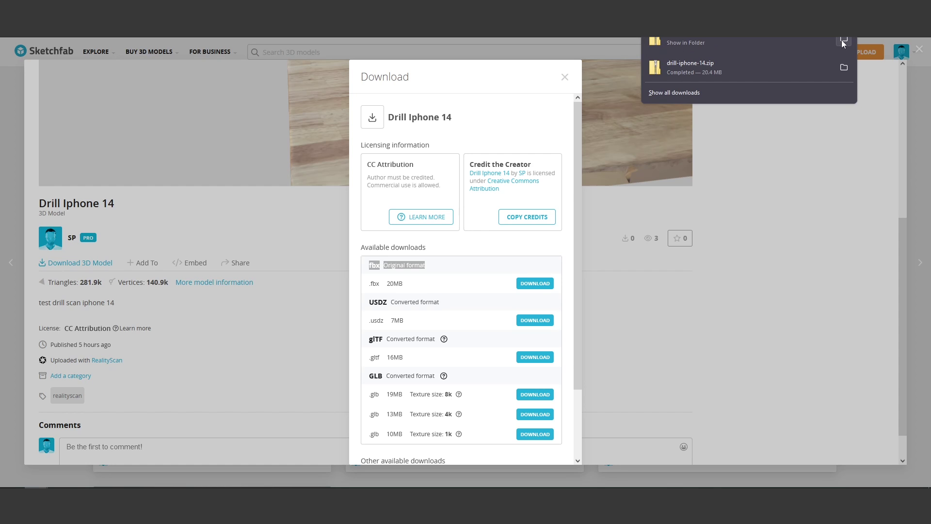
left_click(844, 40)
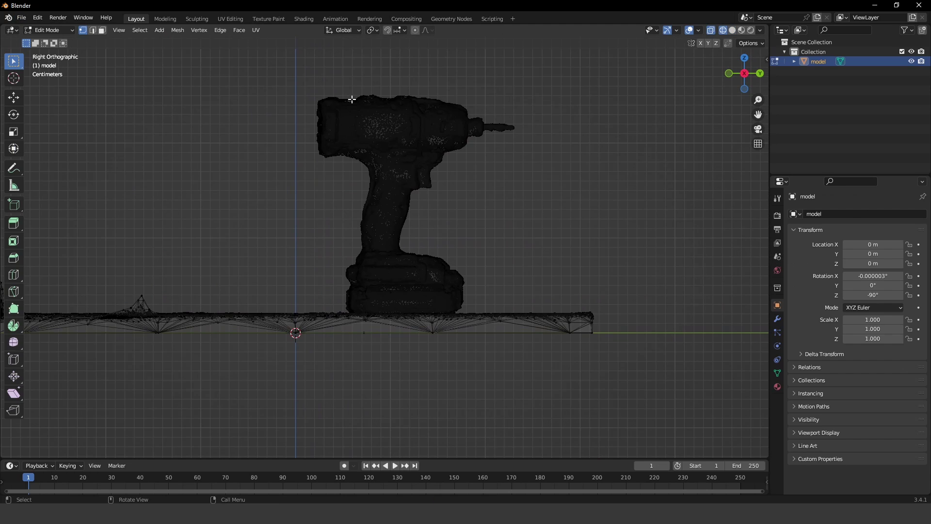
In Blender, select the drill's vertices in the imported scan, invert the selection, and delete the table's vertices
left_click_drag(280, 72, 534, 314)
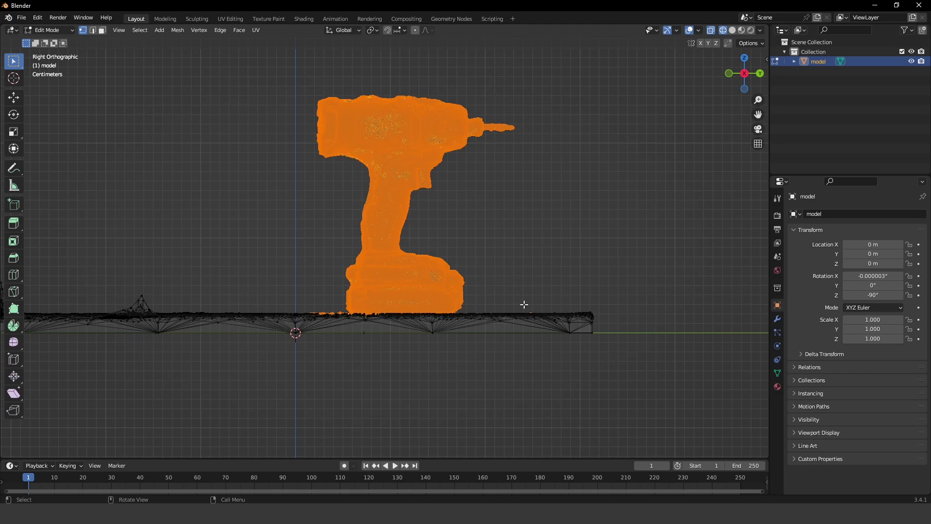
middle_click_drag(511, 294, 451, 286)
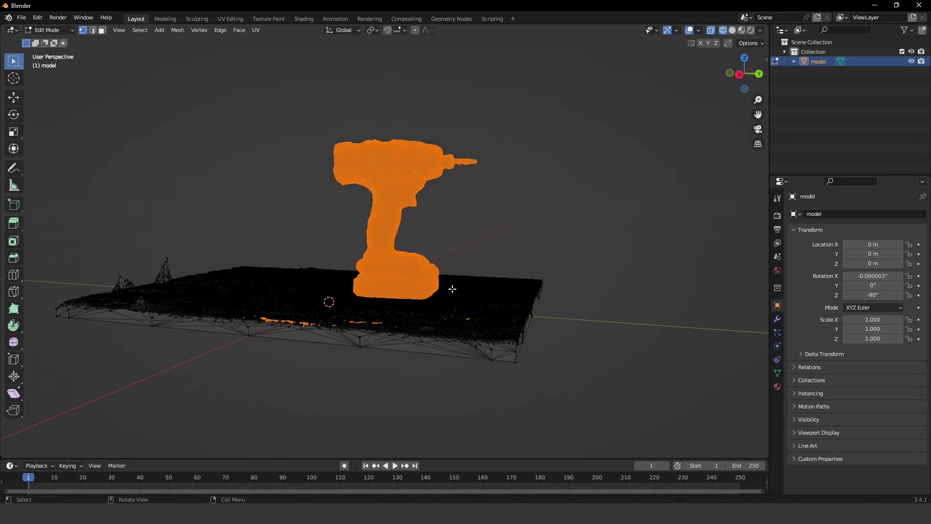
key("ctrl+i")
key("x")
left_click(416, 137)
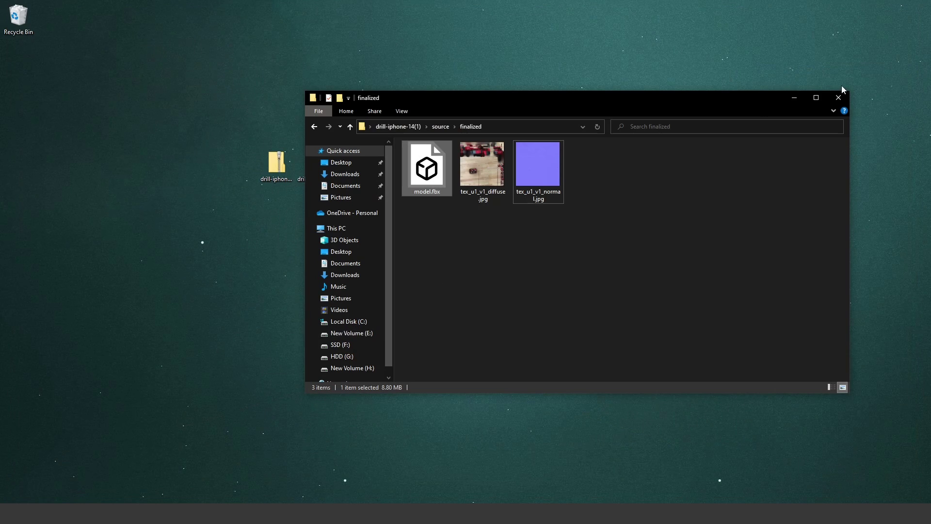
left_click(840, 93)
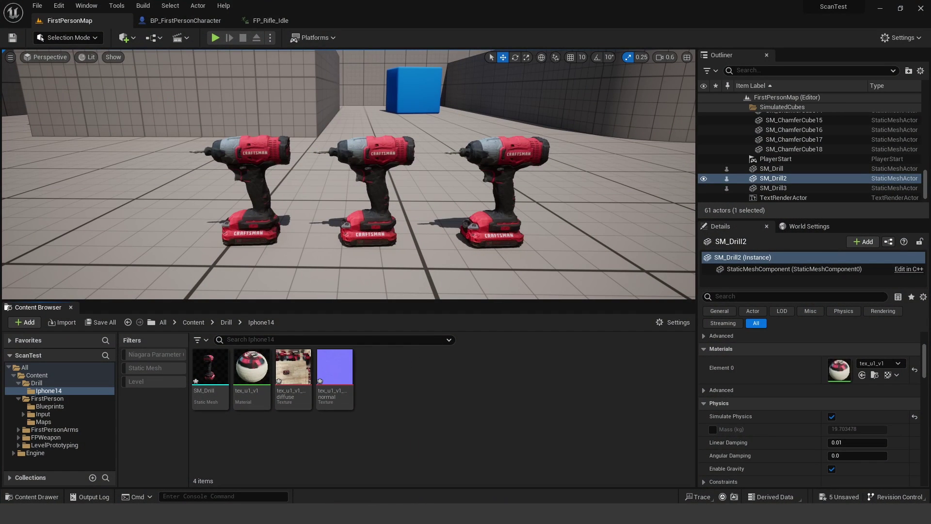
Switch to the ScanTest project in Unreal Engine and save all unsaved content
mouse_move(200, 375)
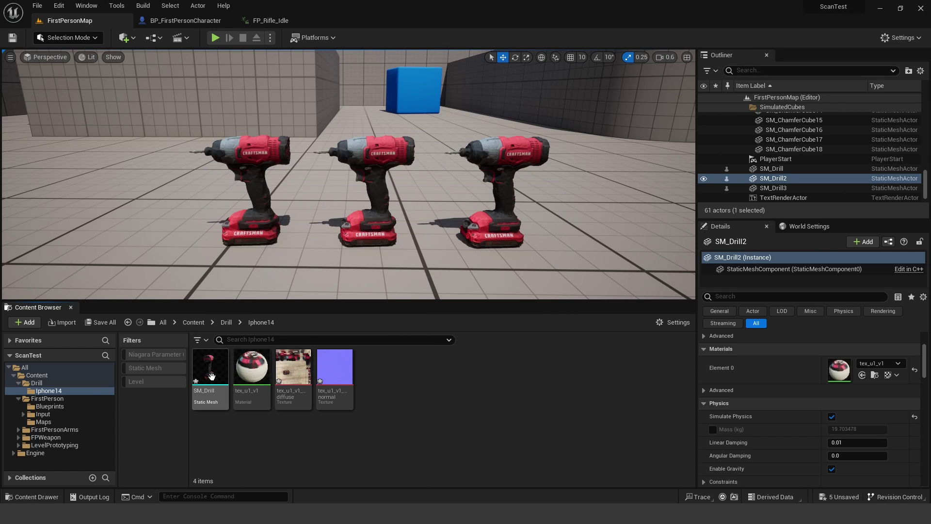
left_click(42, 7)
left_click(100, 88)
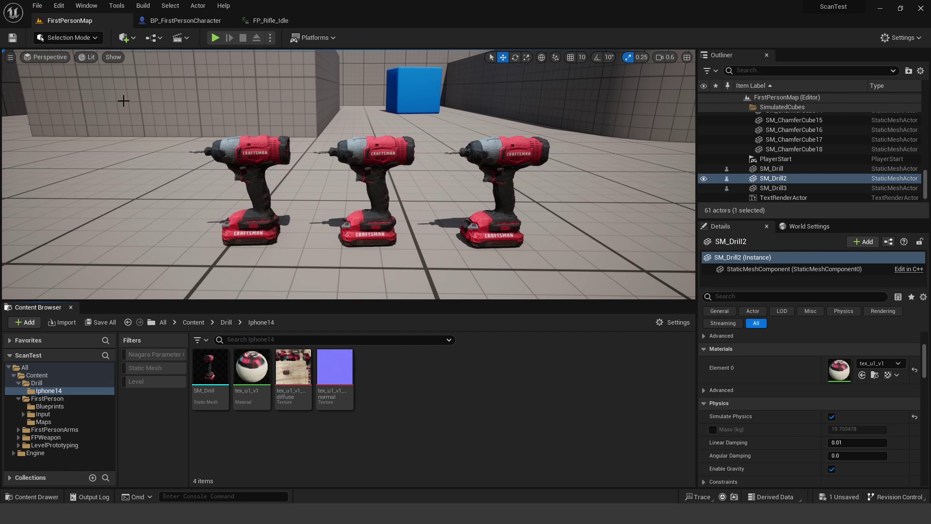
Open the SM_Drill static mesh from the Iphone14 folder and examine its geometry and texture from all sides
double_click(206, 367)
scroll(456, 235, "down", 10)
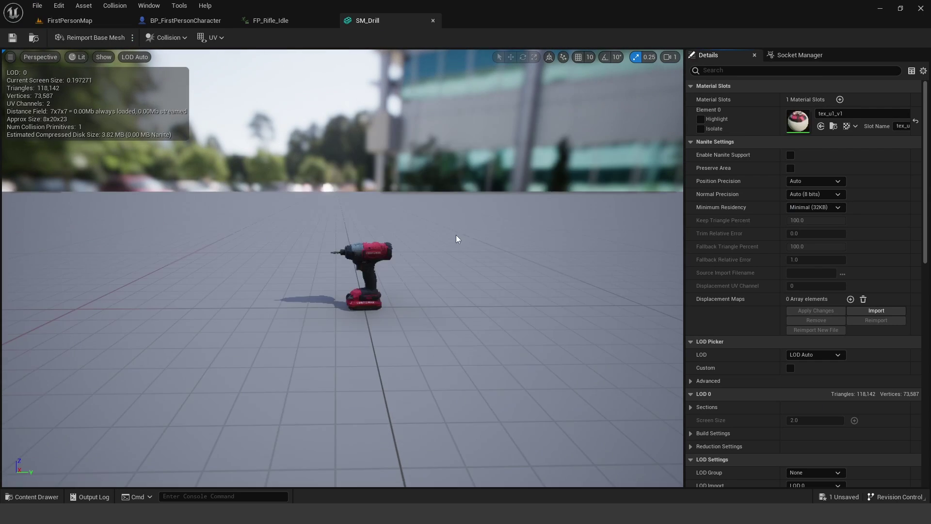
scroll(468, 241, "up", 10)
mouse_move(448, 237)
left_mouse_down()
mouse_move(447, 208)
mouse_move(446, 238)
left_mouse_up()
right_click_drag(447, 238, 410, 230)
mouse_move(429, 233)
left_mouse_down()
mouse_move(466, 235)
mouse_move(424, 228)
left_mouse_up()
scroll(424, 228, "down", 5)
scroll(424, 228, "up", 5)
right_click_drag(424, 228, 223, 230)
scroll(417, 228, "down", 3)
key("s")
key("d")
key("w")
scroll(300, 236, "down", 2)
key("w")
key("s")
scroll(424, 228, "up", 3)
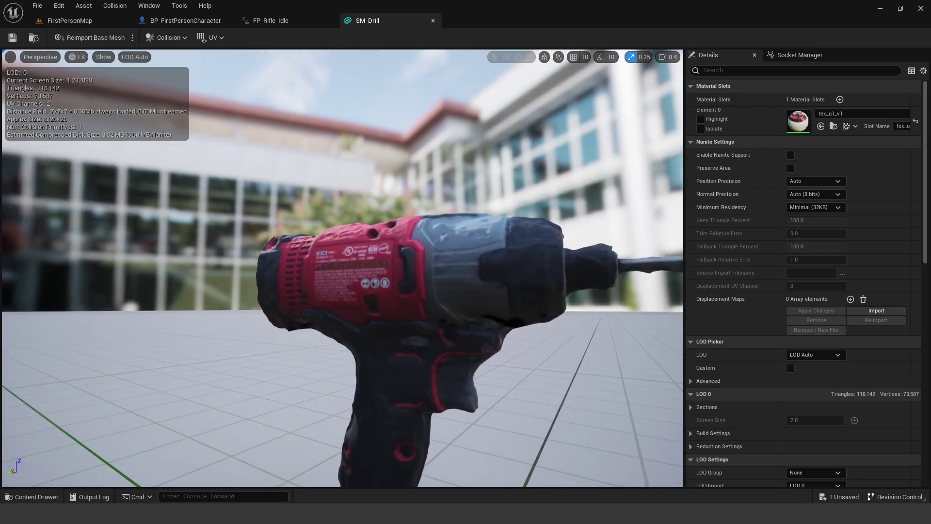
left_click_drag(424, 228, 368, 233)
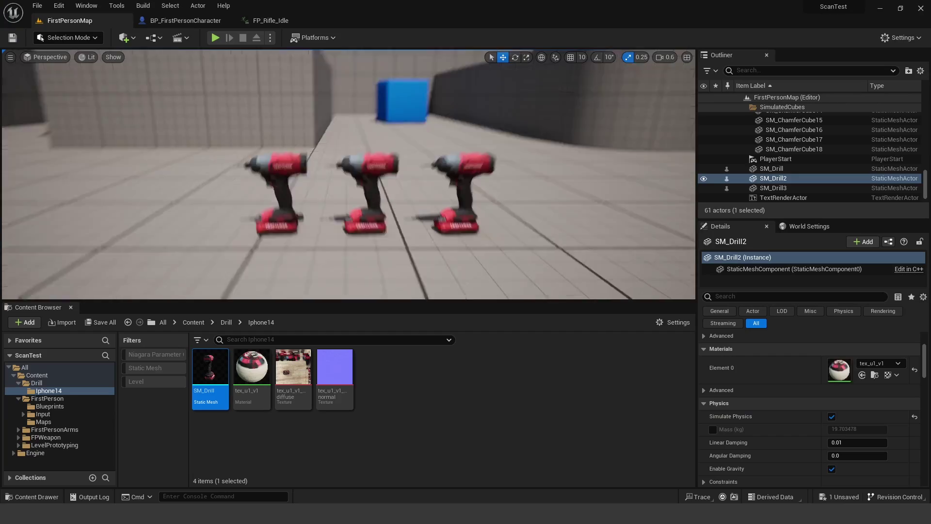
key("a")
right_click_drag(350, 174, 401, 188)
key("w")
key("s")
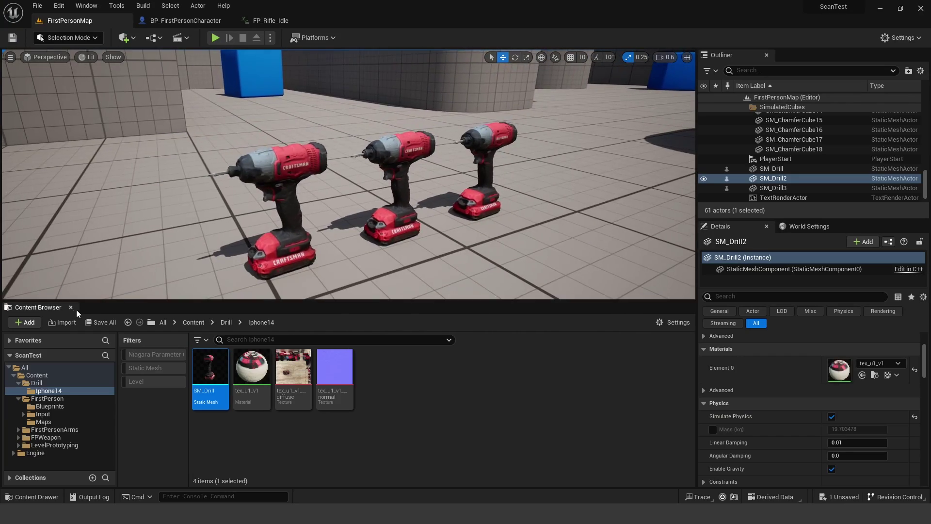
Close the Content Browser in the FirstPersonMap level and examine the three placed drills up close
left_click(71, 308)
key("d")
right_click_drag(179, 264, 142, 267)
key("w")
key("a")
key("d")
key("w")
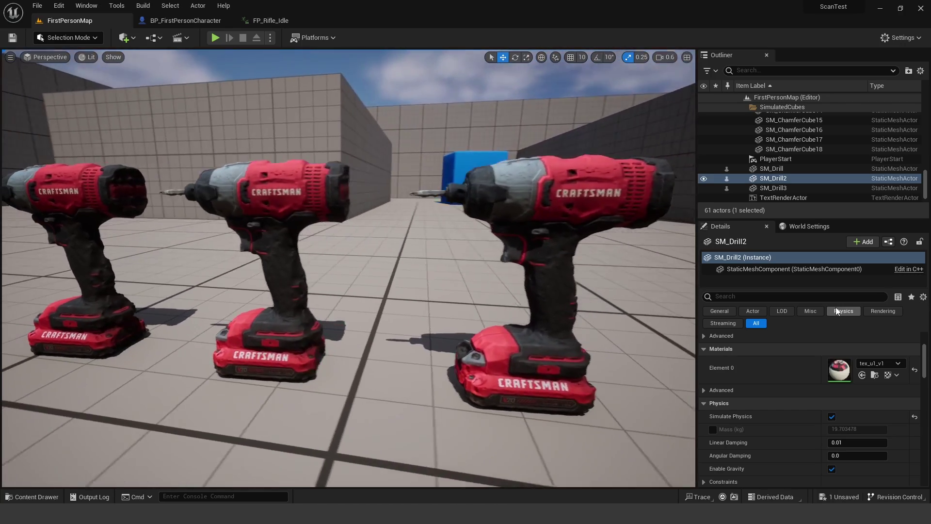
key("d")
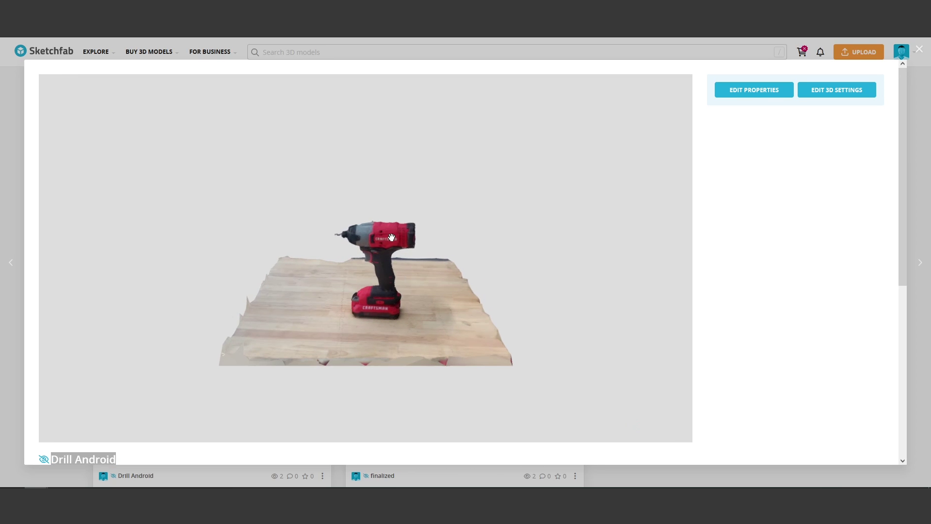
Switch to Sketchfab and examine the Drill Android scan's bit, body and back from several angles
scroll(392, 237, "up", 6)
left_click_drag(395, 233, 421, 224)
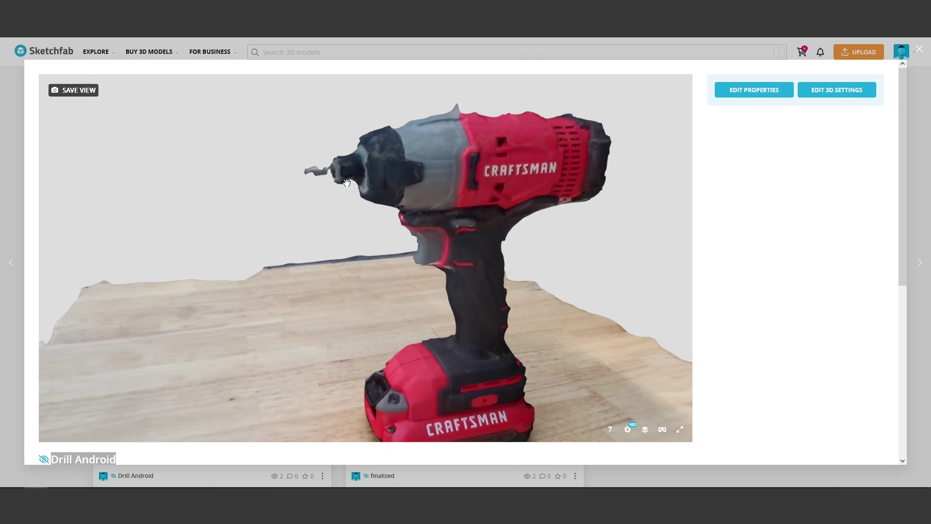
left_click_drag(470, 215, 493, 199)
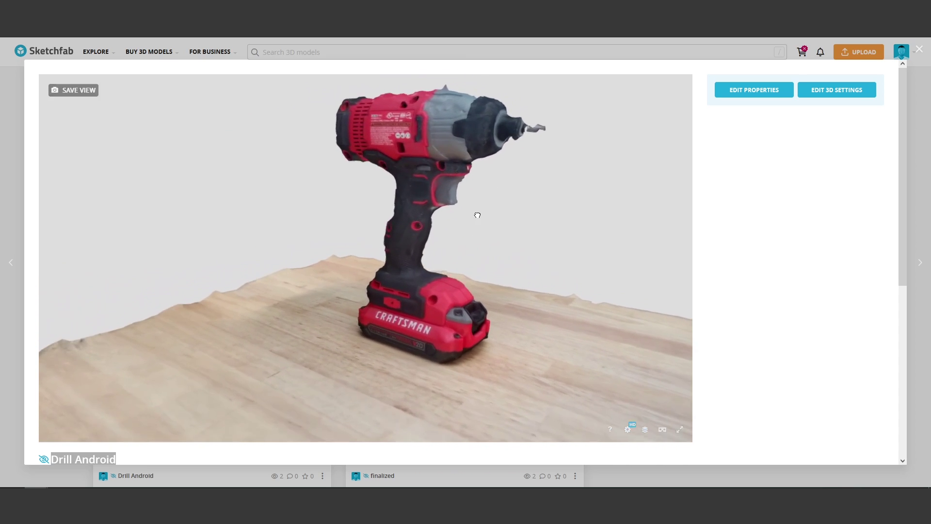
scroll(477, 215, "up", 5)
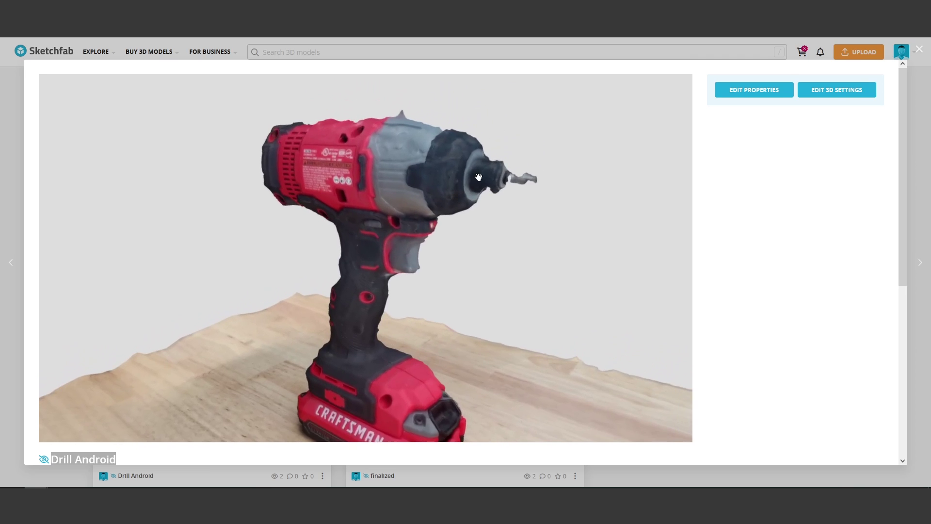
left_click_drag(404, 196, 487, 192)
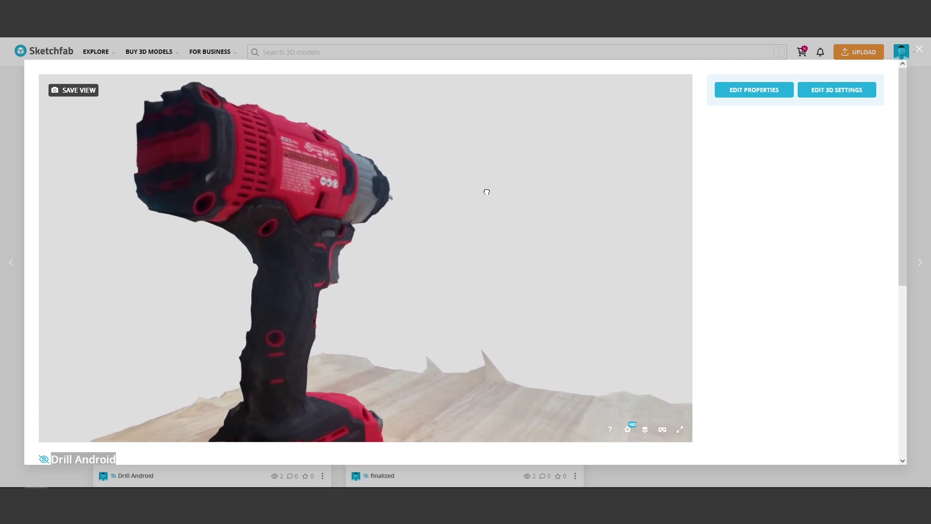
left_click_drag(411, 236, 437, 214)
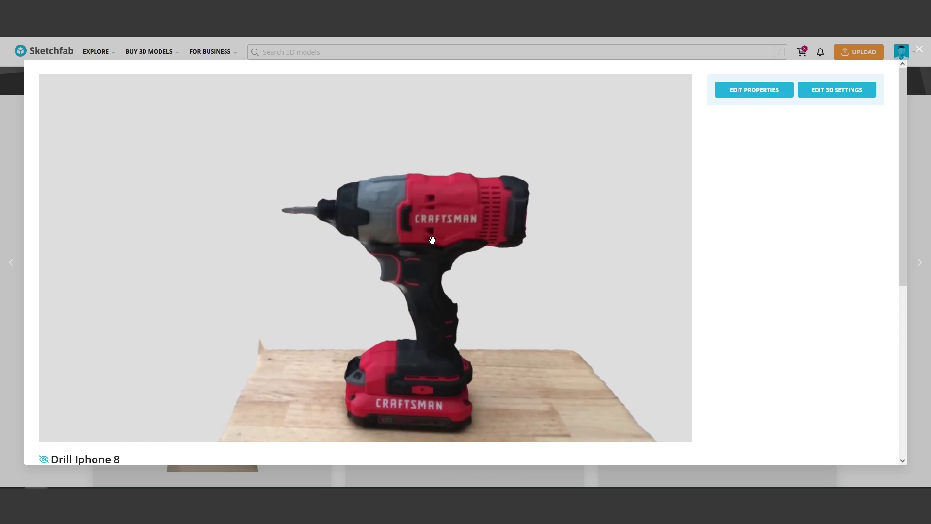
Examine the Drill Iphone 8 scan up close from both sides for comparison with the other phone scans
scroll(461, 250, "up", 3)
mouse_move(487, 261)
right_mouse_down()
mouse_move(453, 216)
mouse_move(416, 210)
right_mouse_up()
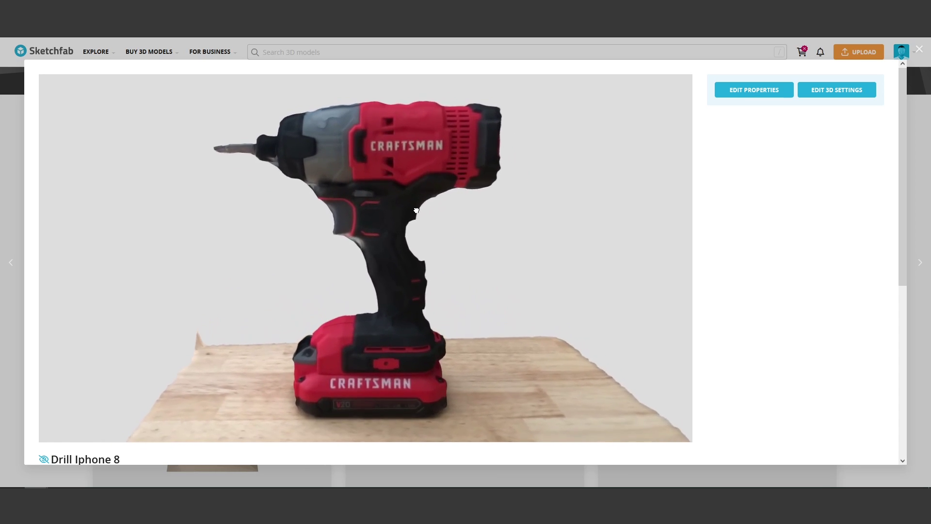
left_click_drag(413, 210, 352, 252)
left_click_drag(420, 205, 353, 258)
left_click_drag(347, 218, 354, 220)
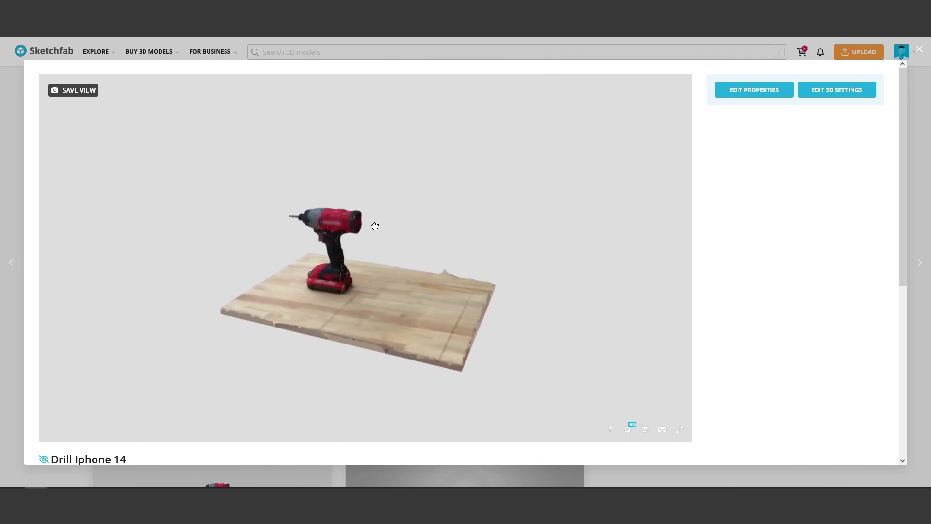
Examine the handle and battery base of the Drill Iphone 8 scan up close
left_click_drag(374, 225, 445, 251)
right_click_drag(445, 252, 459, 252)
scroll(503, 266, "up", 5)
scroll(538, 282, "up", 3)
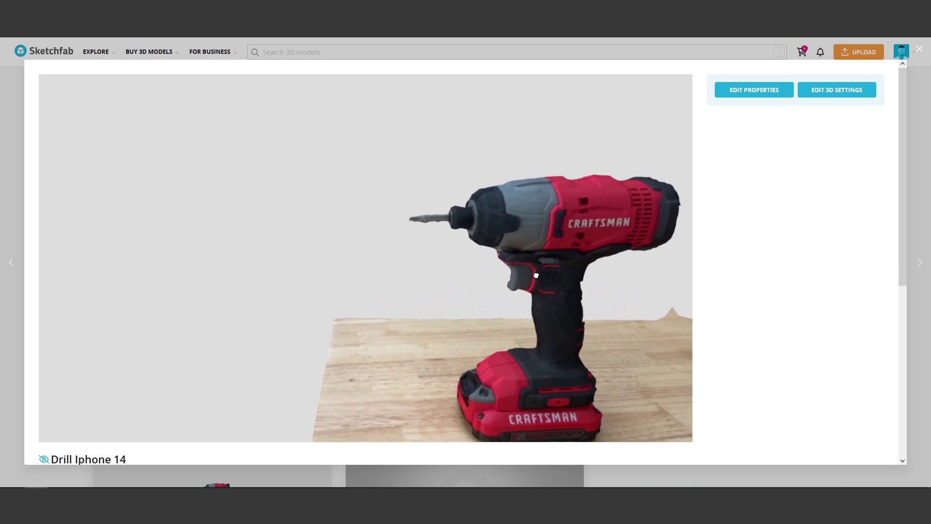
Open the Drill Iphone 14 scan and examine the body and its warning label from both sides and up close
right_click_drag(537, 278, 485, 243)
scroll(506, 249, "up", 3)
left_click_drag(507, 249, 416, 245)
right_click_drag(335, 158, 406, 185)
scroll(388, 205, "up", 5)
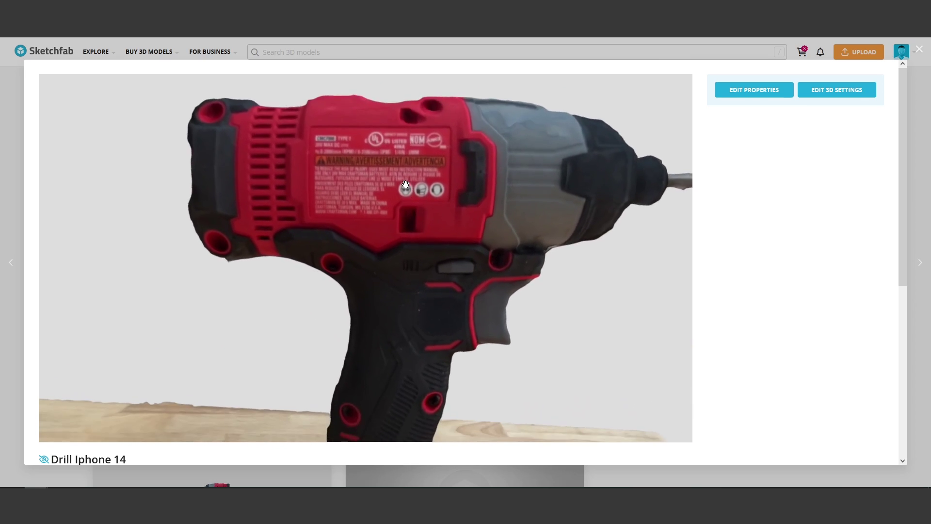
scroll(410, 184, "up", 3)
left_click_drag(416, 183, 336, 199)
scroll(447, 239, "down", 4)
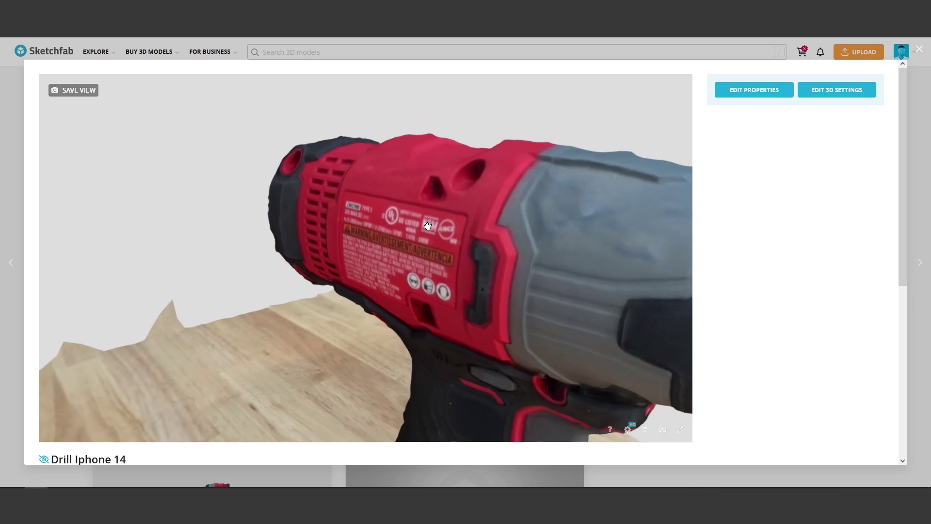
Examine the battery base and its lettering on the Drill Iphone 14 scan up close
right_click_drag(472, 299, 418, 167)
right_click_drag(455, 330, 439, 208)
left_click_drag(365, 296, 433, 264)
right_click_drag(403, 291, 437, 276)
scroll(421, 307, "up", 3)
scroll(421, 307, "up", 2)
left_click_drag(422, 309, 457, 324)
scroll(457, 324, "down", 4)
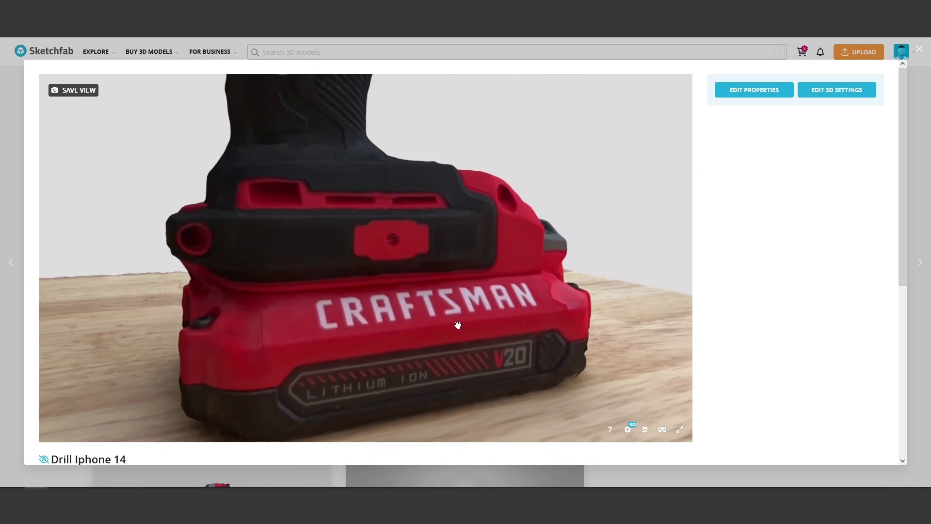
Examine the handle, trigger area and back of the Drill Iphone 14 scan
right_click_drag(407, 274, 440, 313)
left_click_drag(440, 313, 398, 302)
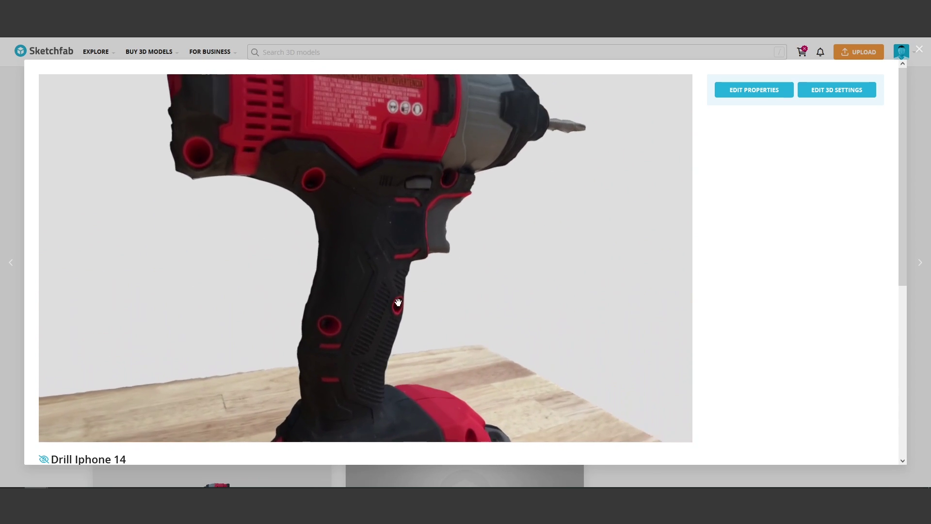
left_click_drag(330, 235, 308, 228)
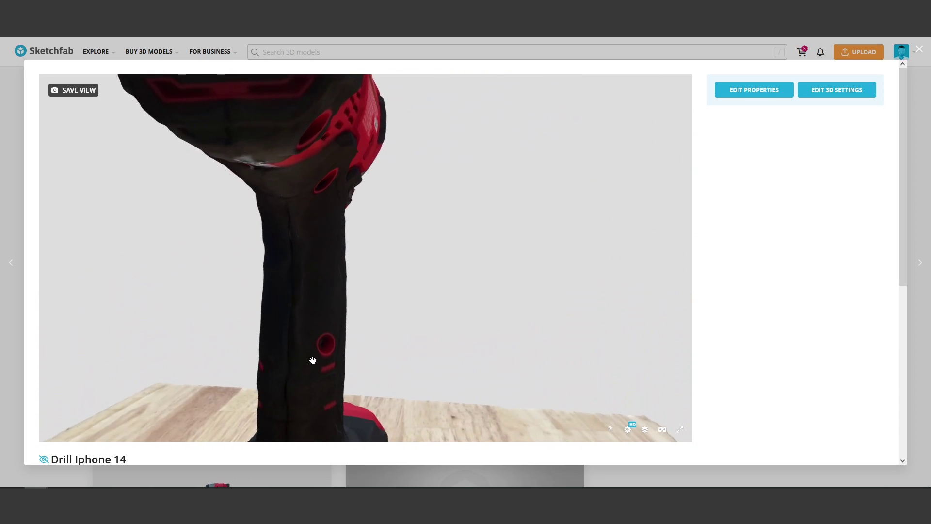
left_click_drag(312, 360, 352, 248)
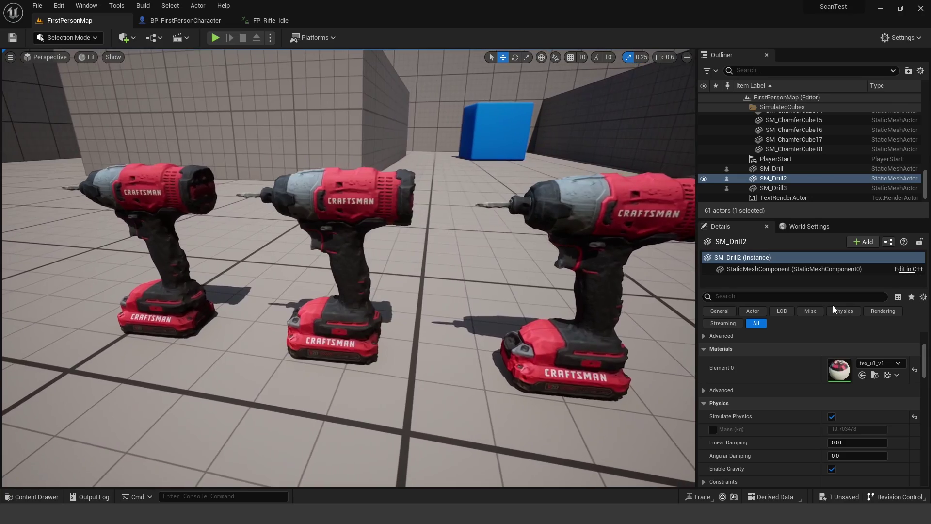
Switch to Unreal Engine and play the FirstPersonMap level with the three placed drills
left_click(215, 39)
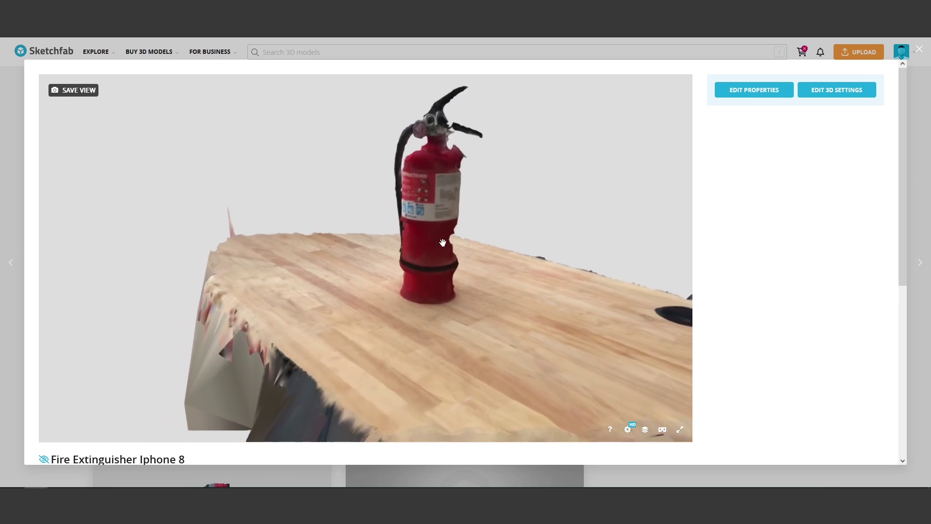
Switch to Sketchfab and compare the Fire Extinguisher Iphone 8 scan with the Fire Extinguisher Iphone 14 scan, including the handle area
left_click_drag(467, 275, 372, 209)
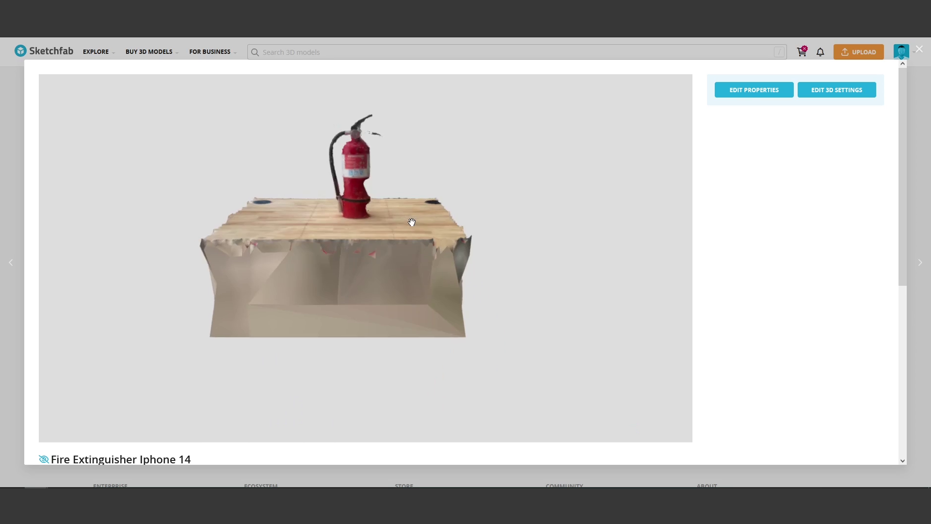
scroll(412, 223, "up", 3)
right_click_drag(407, 272, 428, 329)
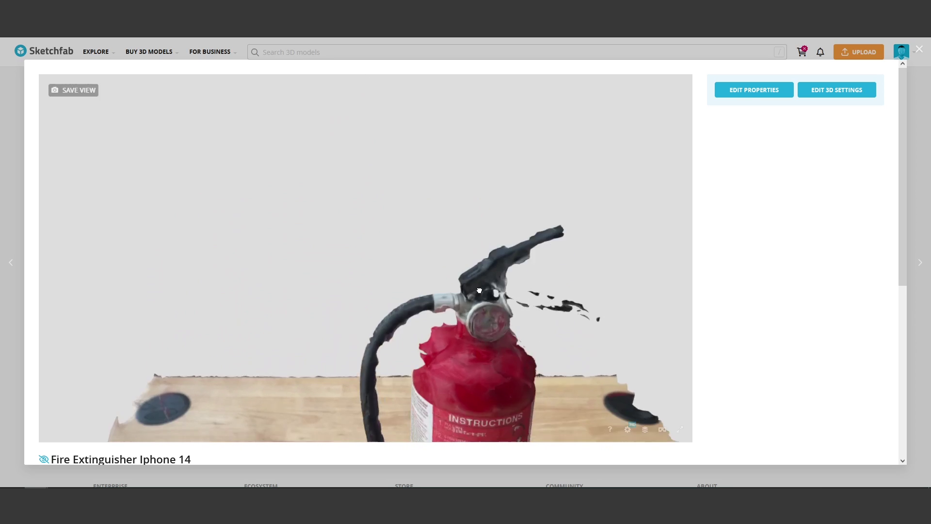
scroll(479, 290, "down", 5)
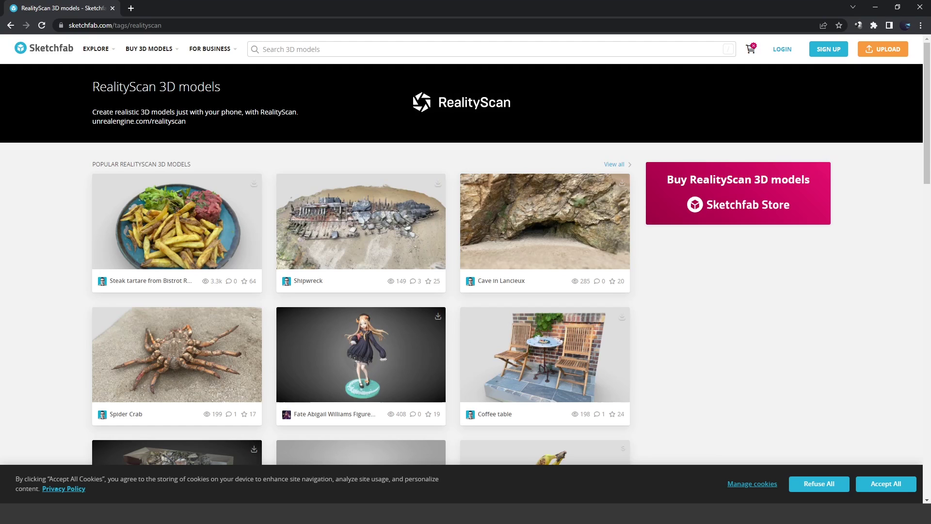
Accept all cookies on Sketchfab's RealityScan tag page and browse the full list of models tagged realityscan
left_click(858, 485)
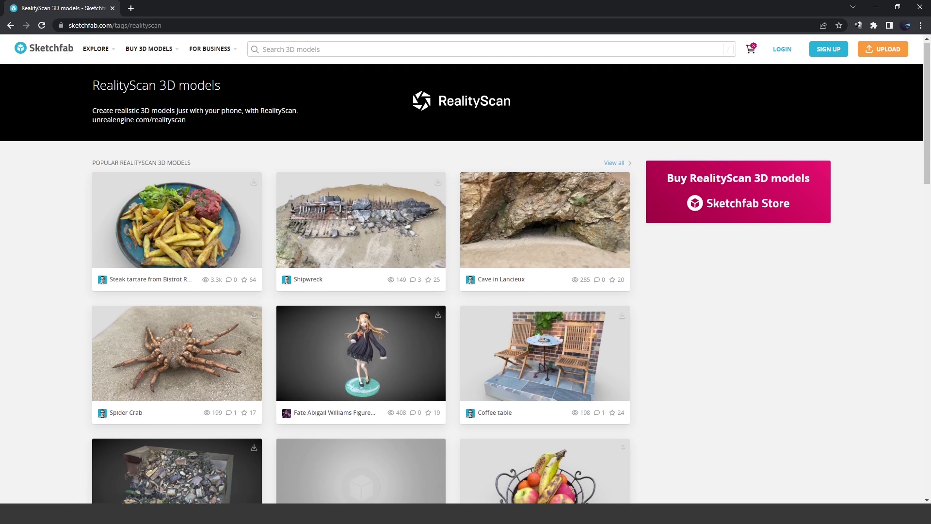
scroll(466, 281, "down", 3)
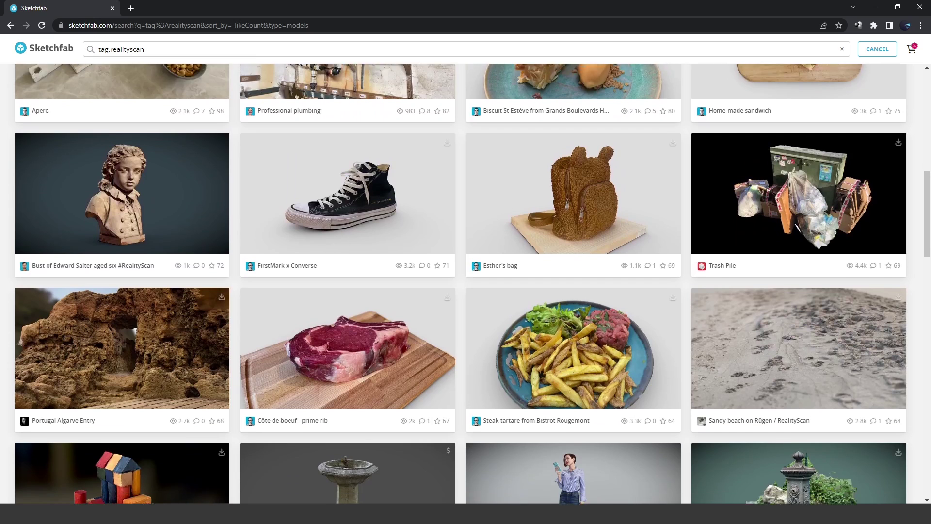
scroll(466, 283, "down", 5)
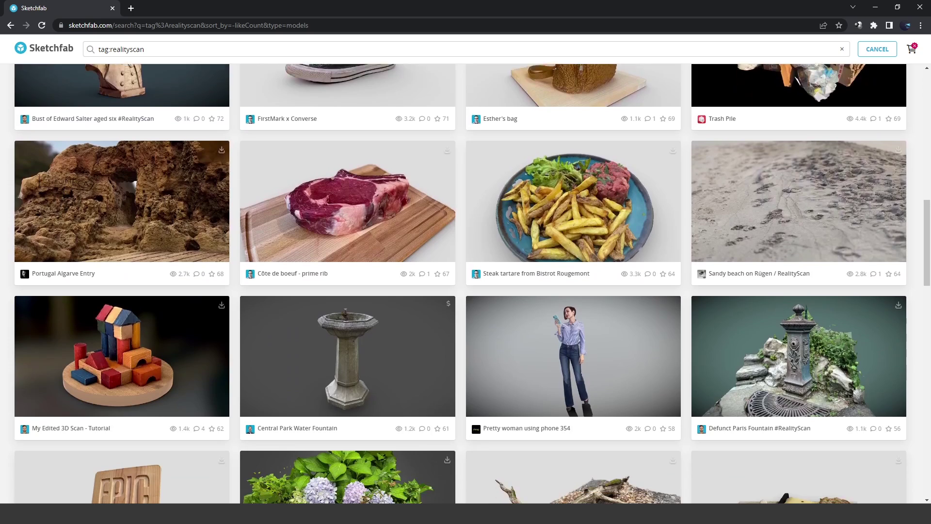
scroll(466, 284, "down", 6)
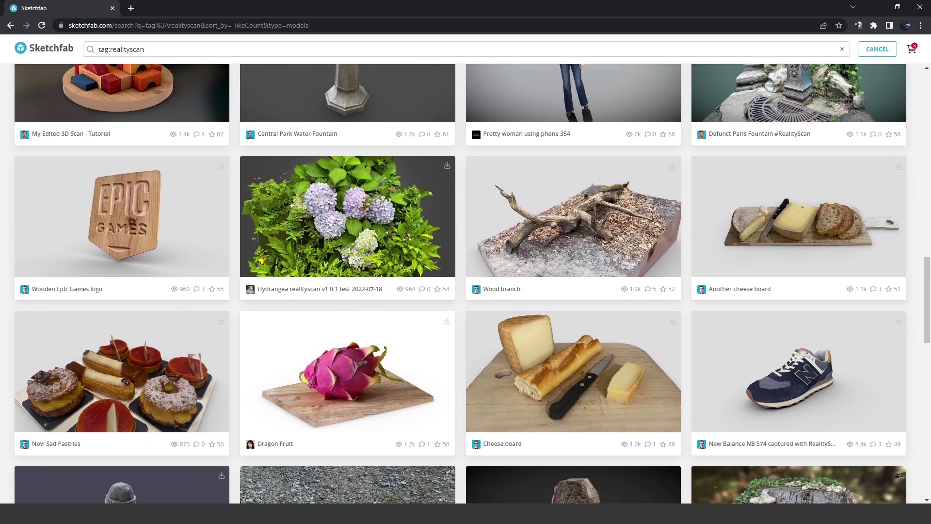
scroll(466, 284, "down", 5)
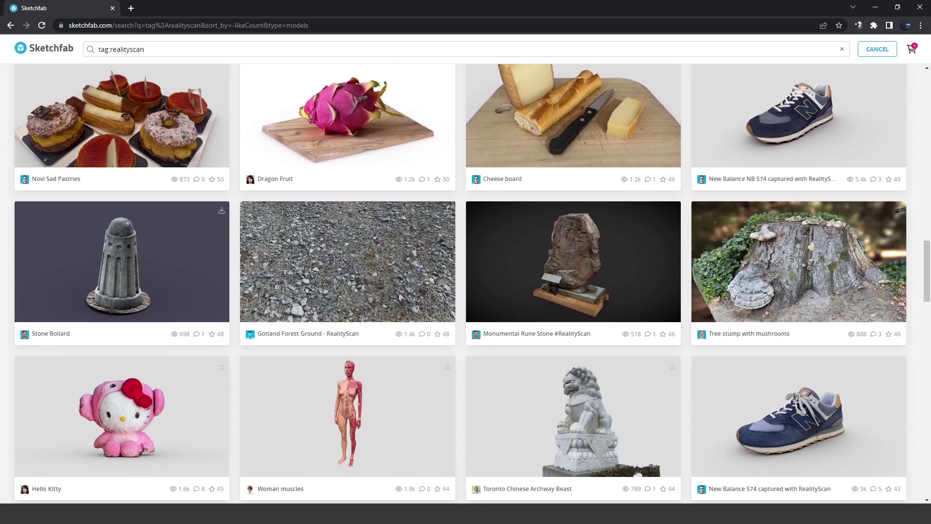
scroll(466, 284, "down", 4)
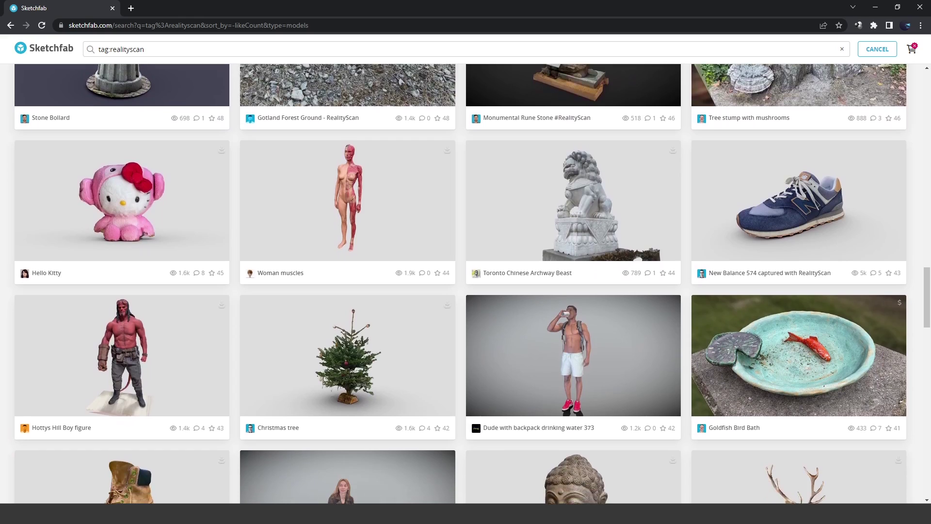
scroll(465, 284, "down", 4)
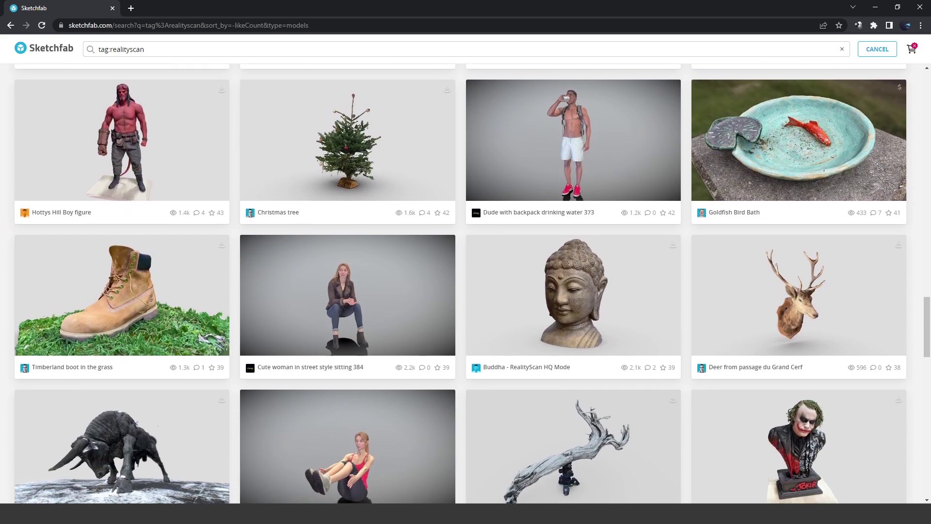
scroll(466, 284, "down", 4)
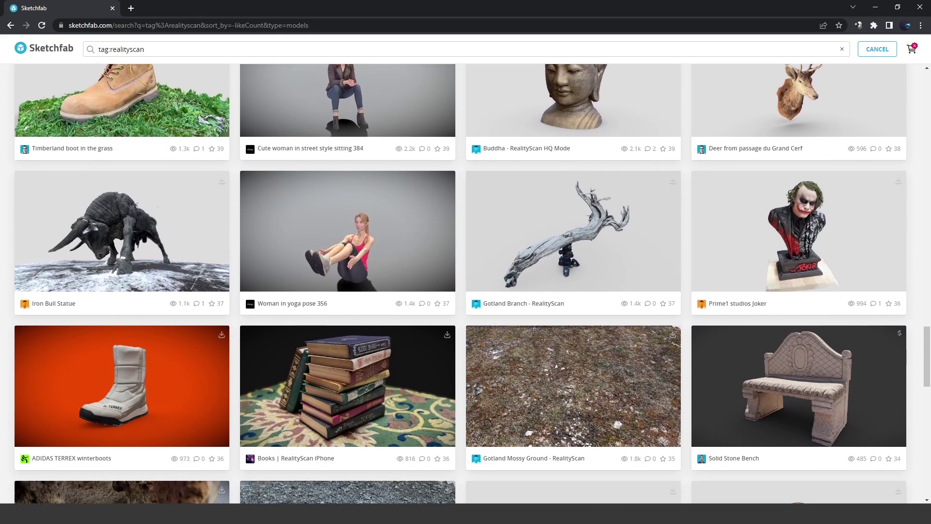